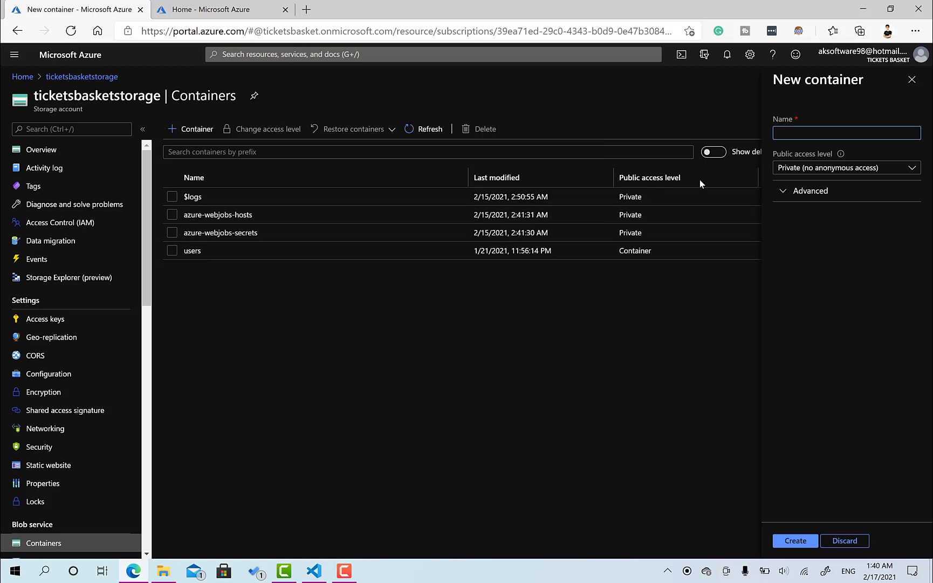
- Create a storage container named images with the public access level Blob (anonymous read access for blobs only)
text(images)
key(Tab)
key(Return)
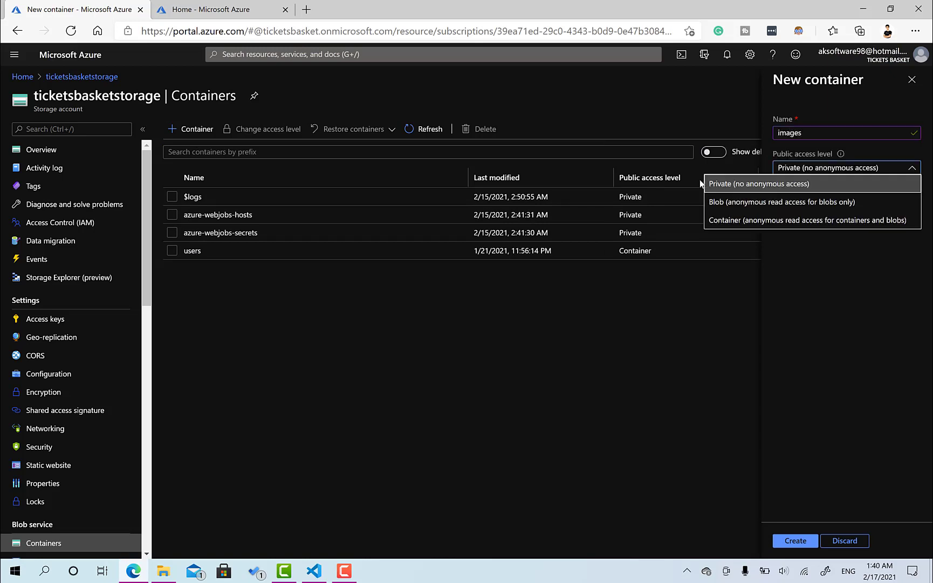
key(Down)
key(Return)
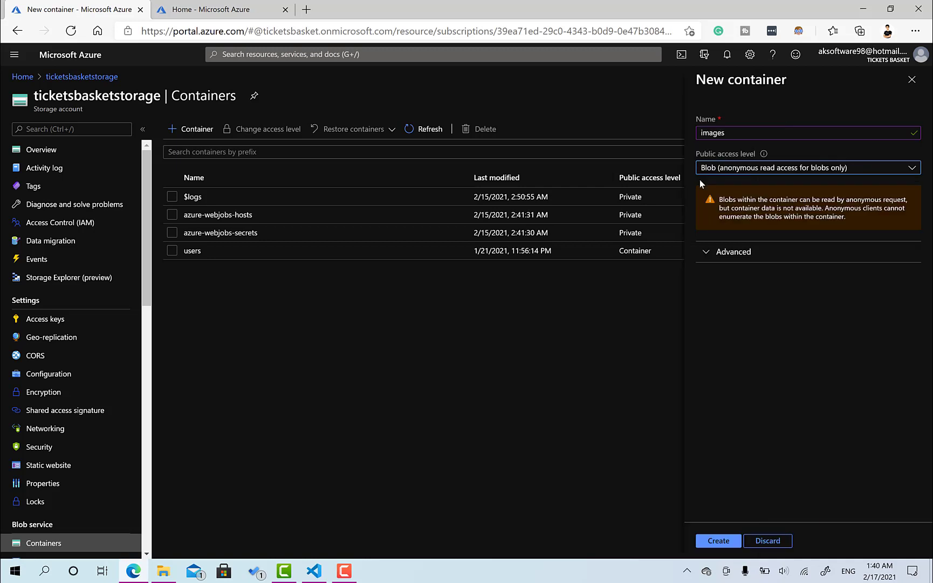
click(723, 547)
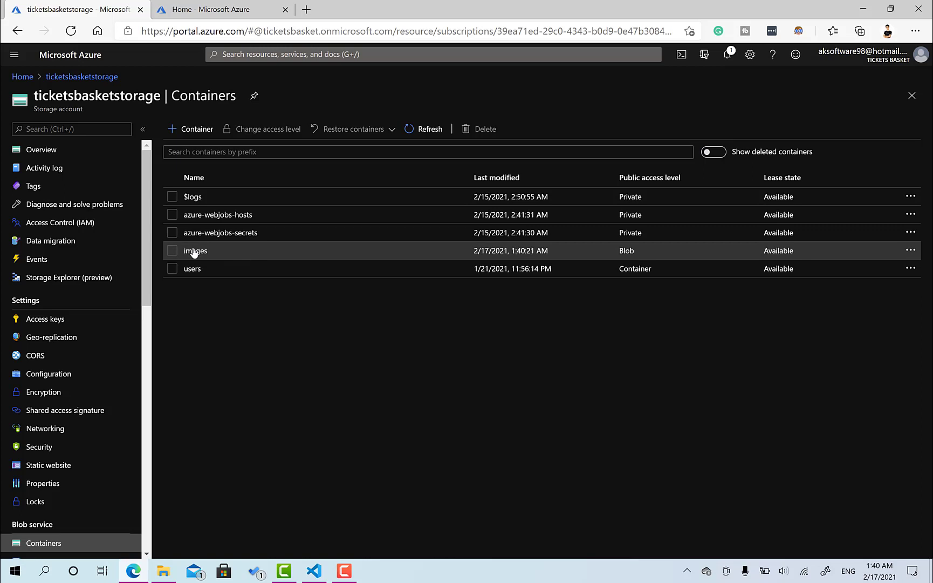
- Create another storage container named images-thumbs in the ticketsbasketstorage account
click(203, 137)
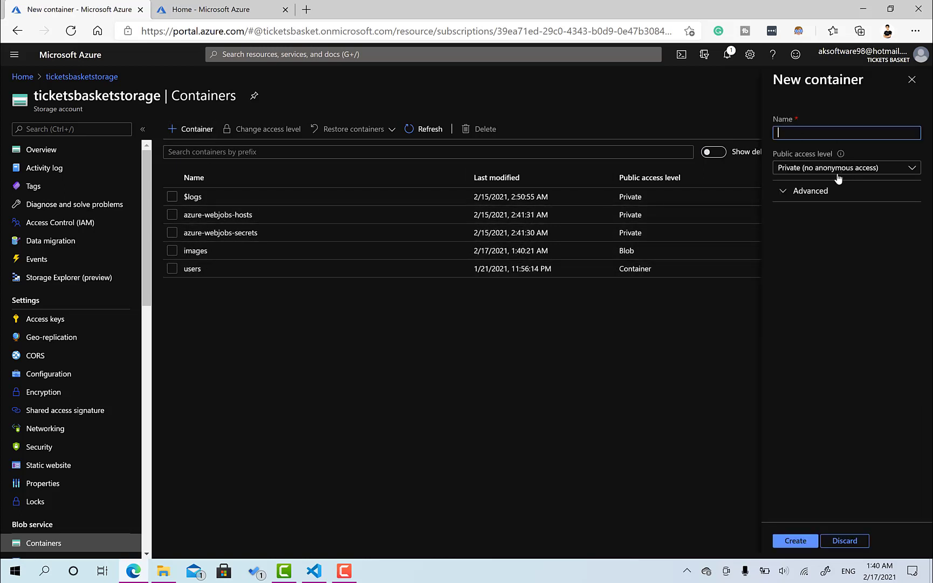
click(841, 176)
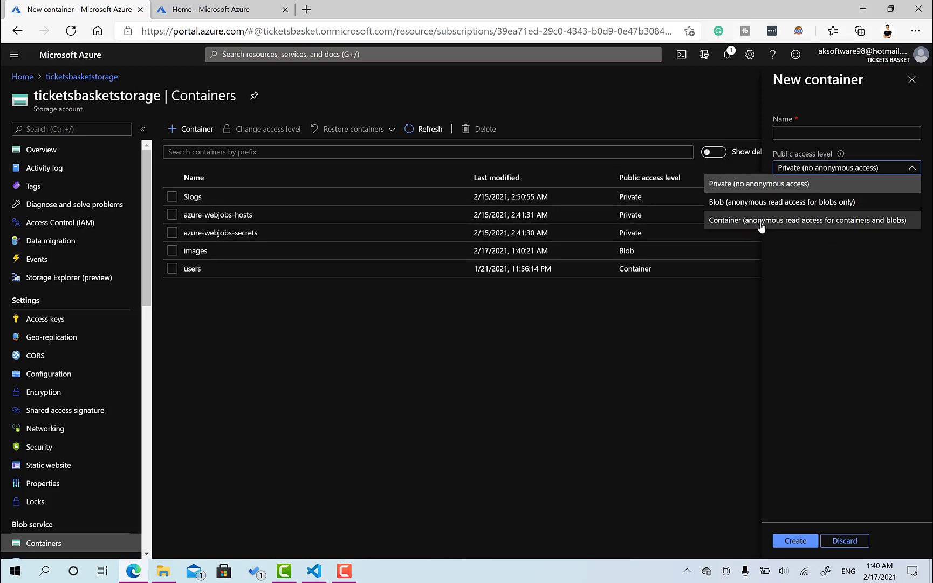
click(805, 128)
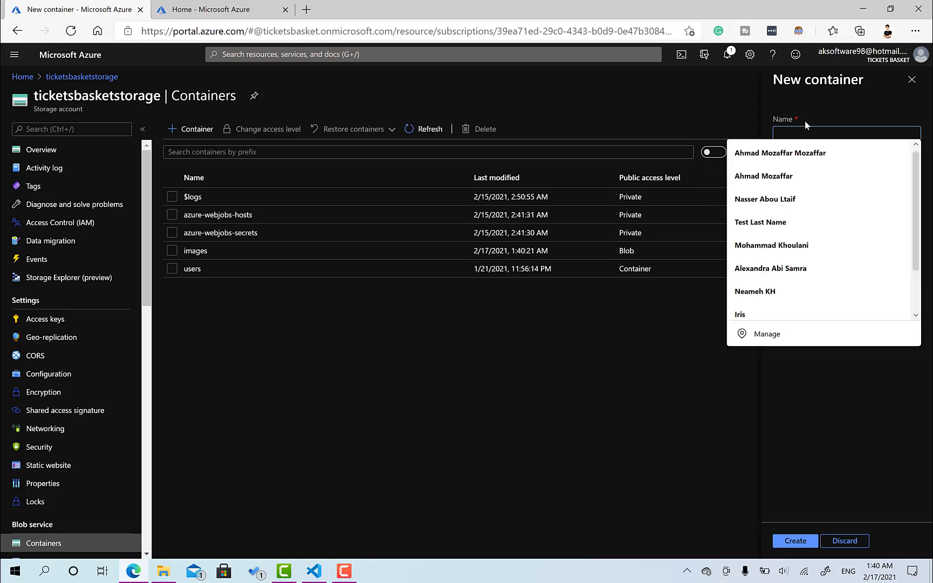
click(810, 172)
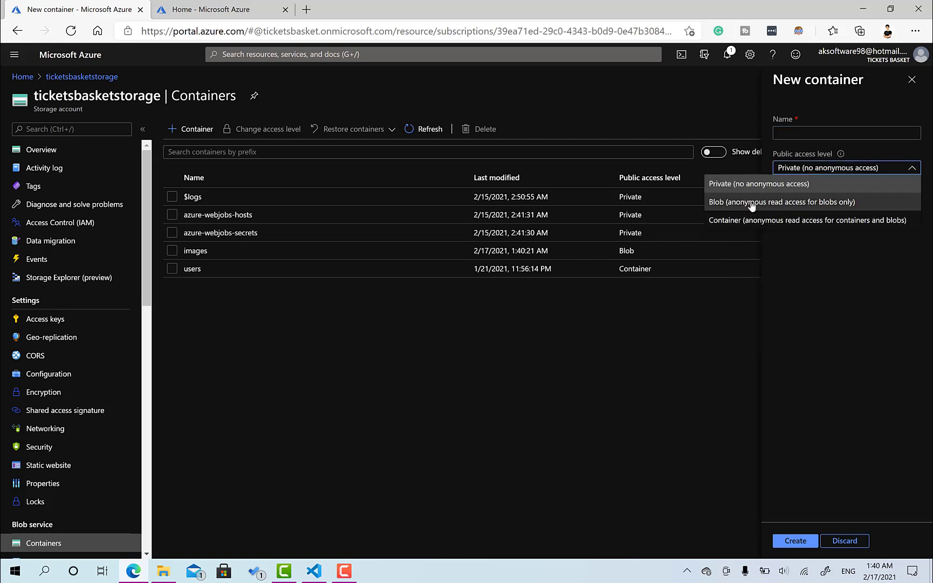
click(792, 135)
text(i)
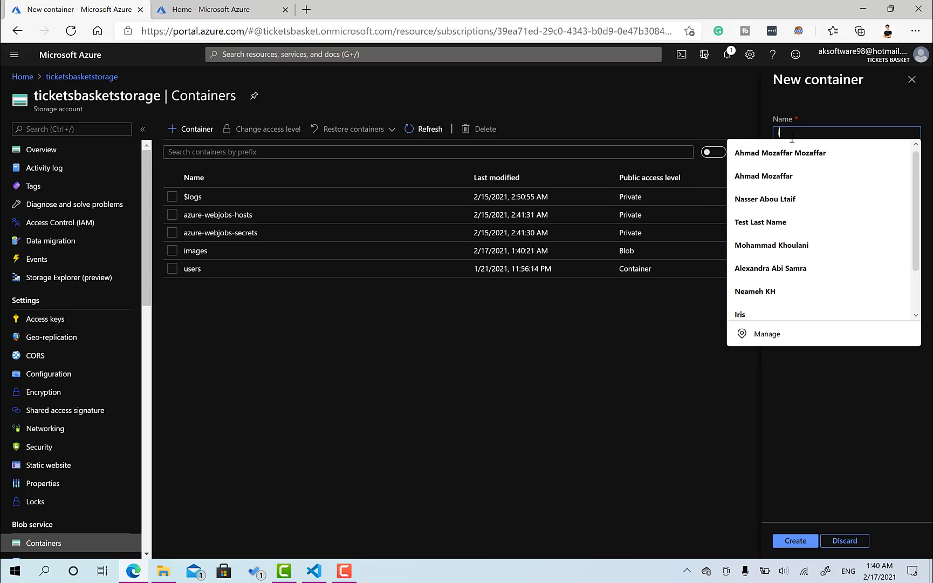
text(mages-thumb)
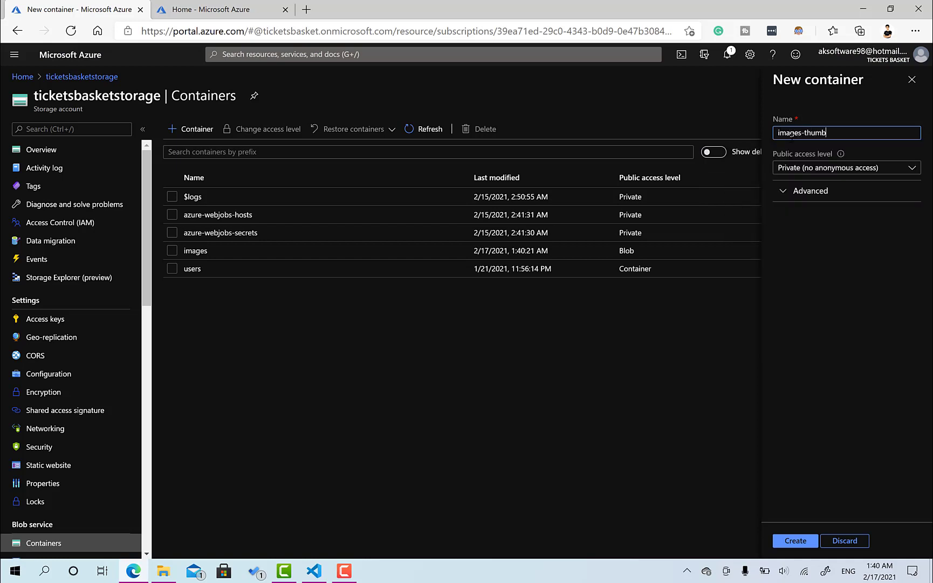
text(s)
drag(829, 132, 821, 132)
click(825, 132)
click(797, 539)
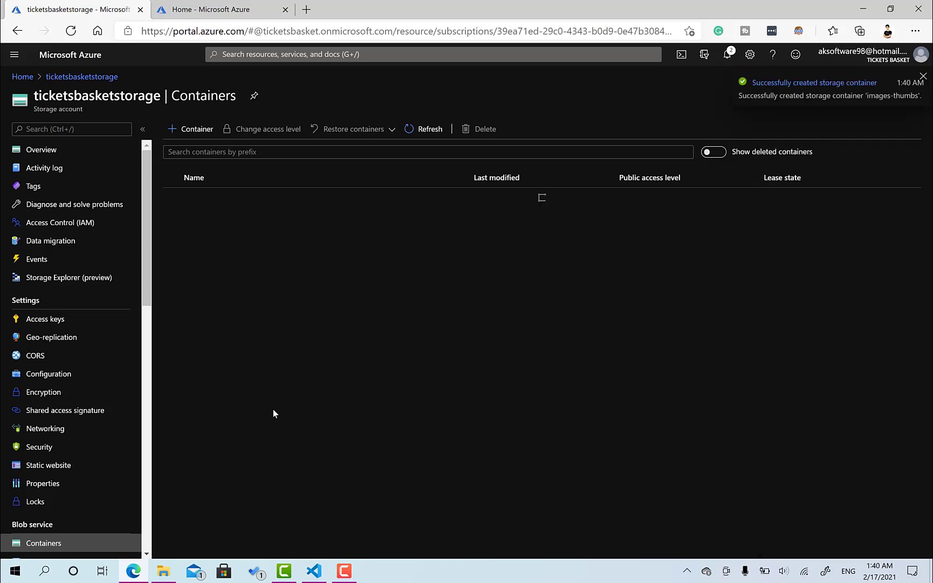
- Return to the Azure portal home page, switch to Visual Studio Code and examine the blob-triggered function's code in ThumpGenerator.cs
click(88, 53)
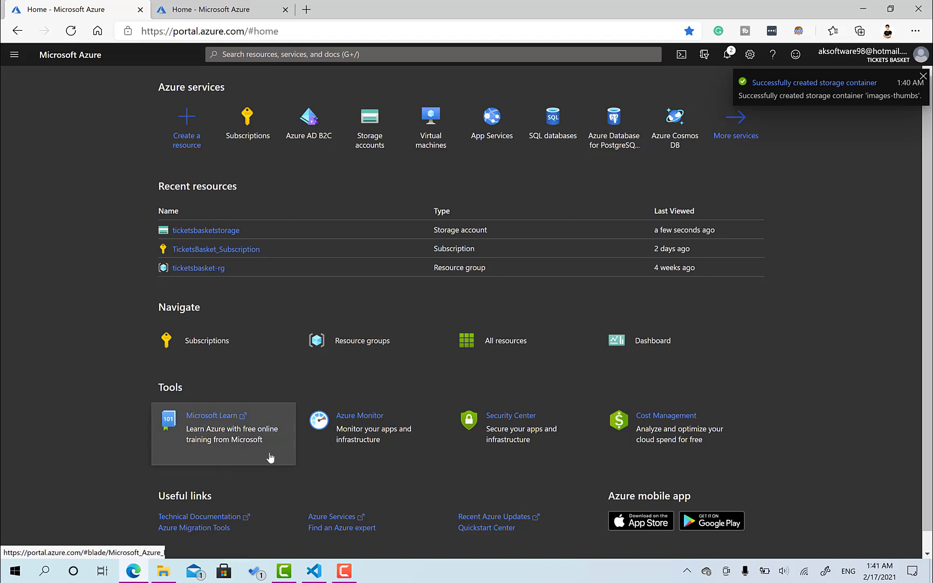
click(314, 570)
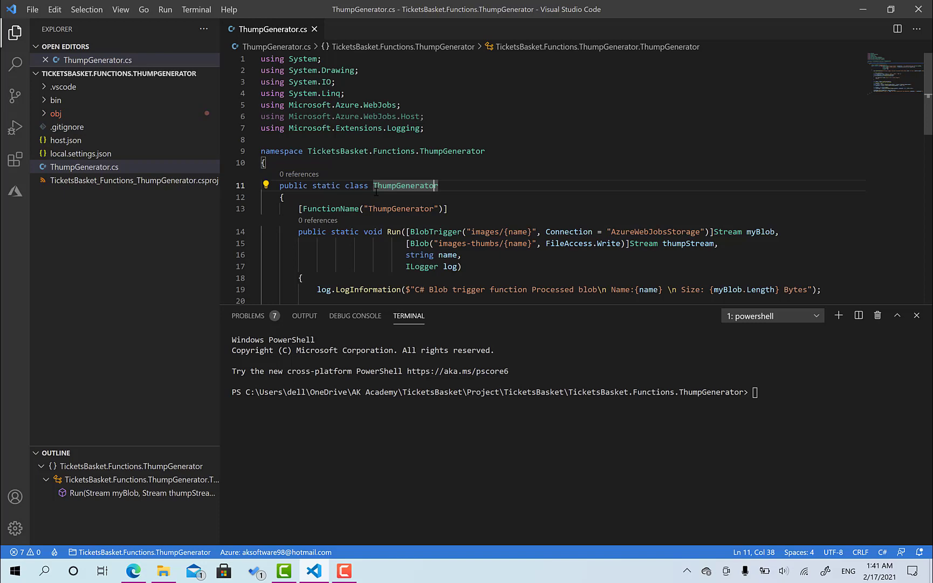
scroll(376, 191, down, 1)
scroll(376, 192, down, 3)
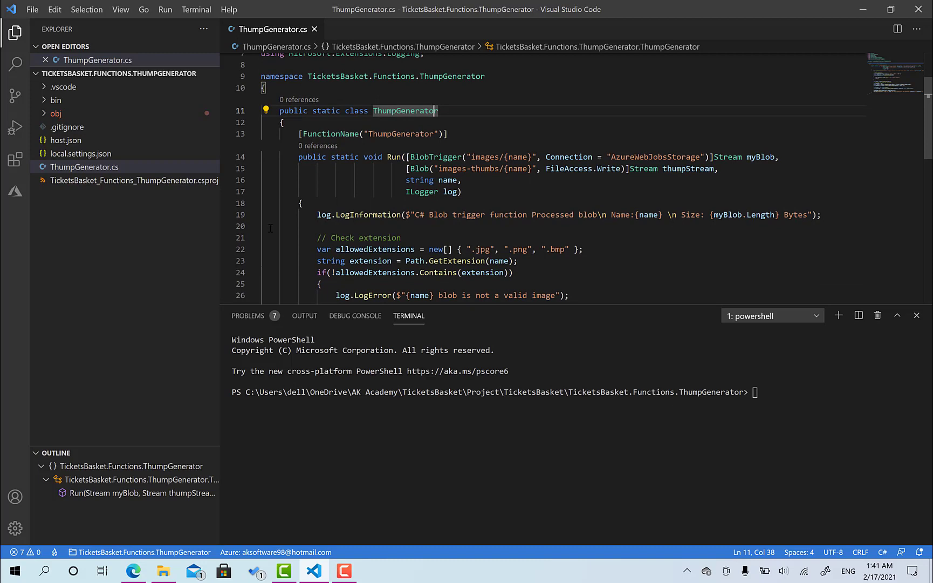
scroll(270, 228, down, 1)
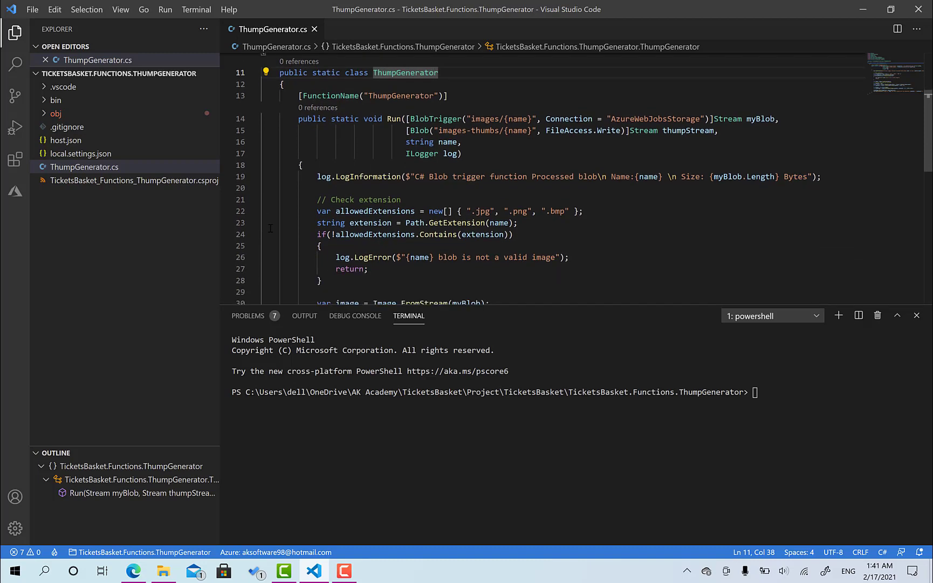
scroll(270, 227, up, 2)
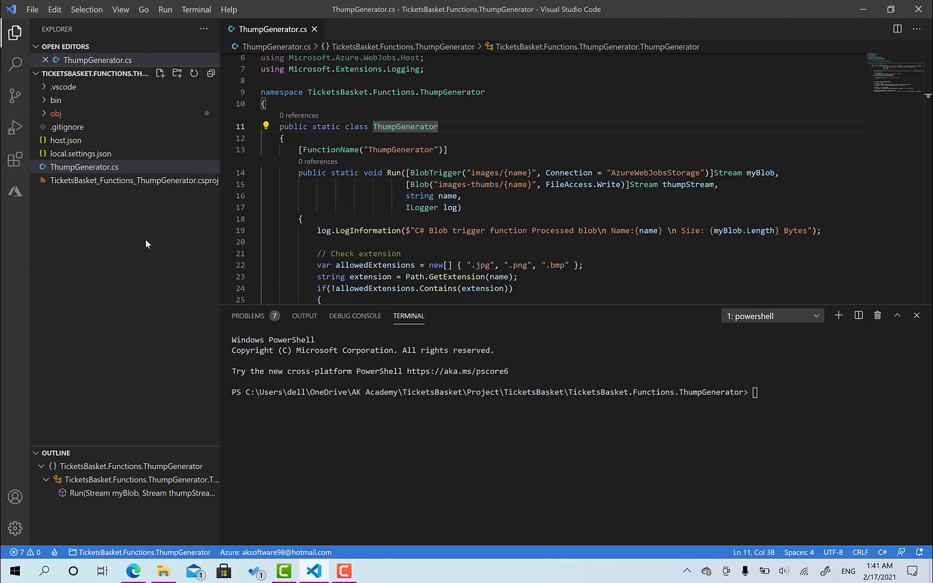
scroll(352, 223, up, 2)
scroll(353, 223, down, 6)
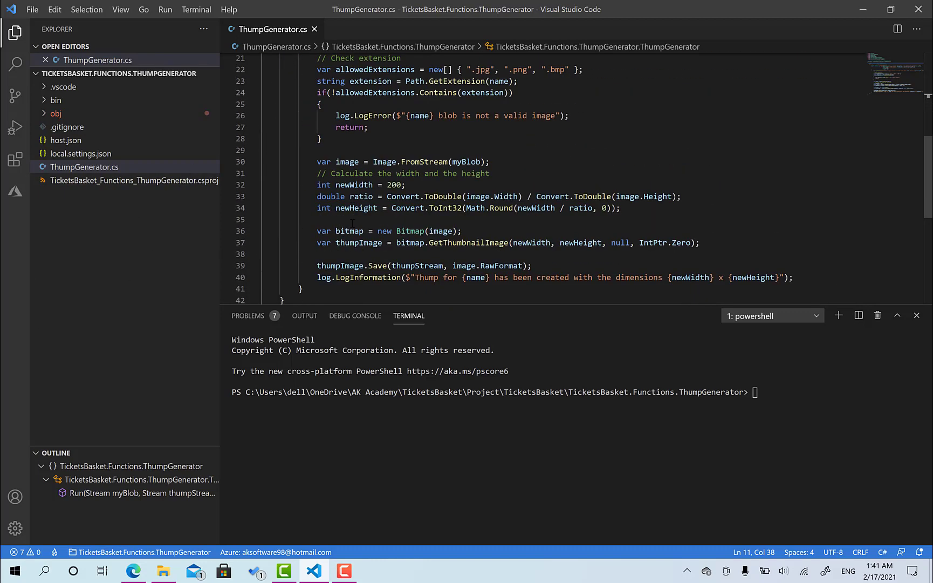
scroll(353, 223, up, 6)
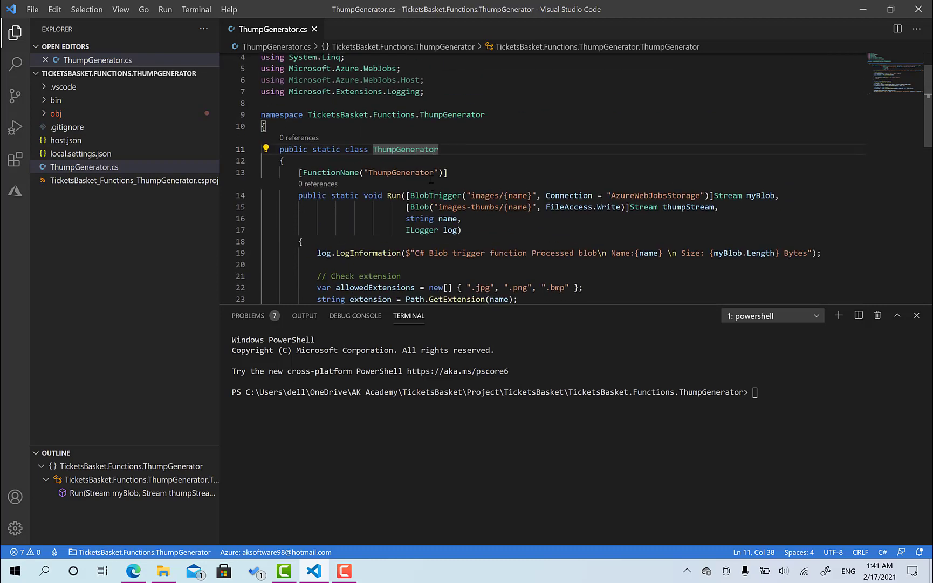
- Correct the function name in the FunctionName attribute to ThumbGenerator
click(392, 172)
key(BackSpace)
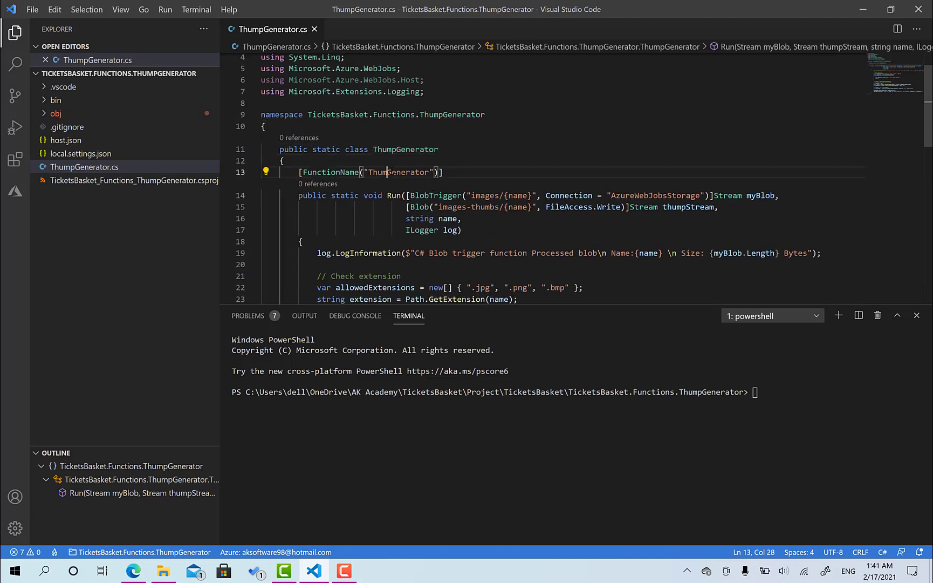
text(b)
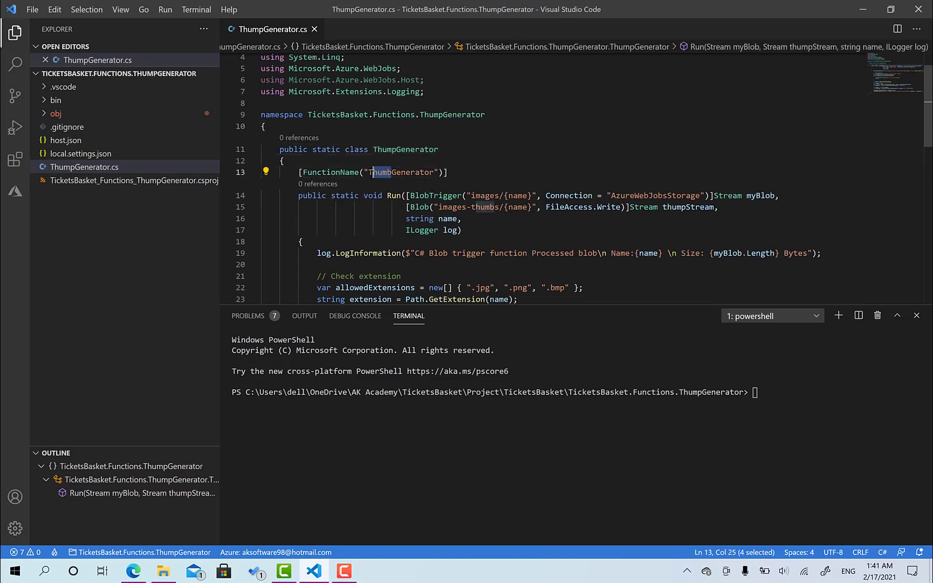
click(384, 158)
scroll(385, 160, down, 1)
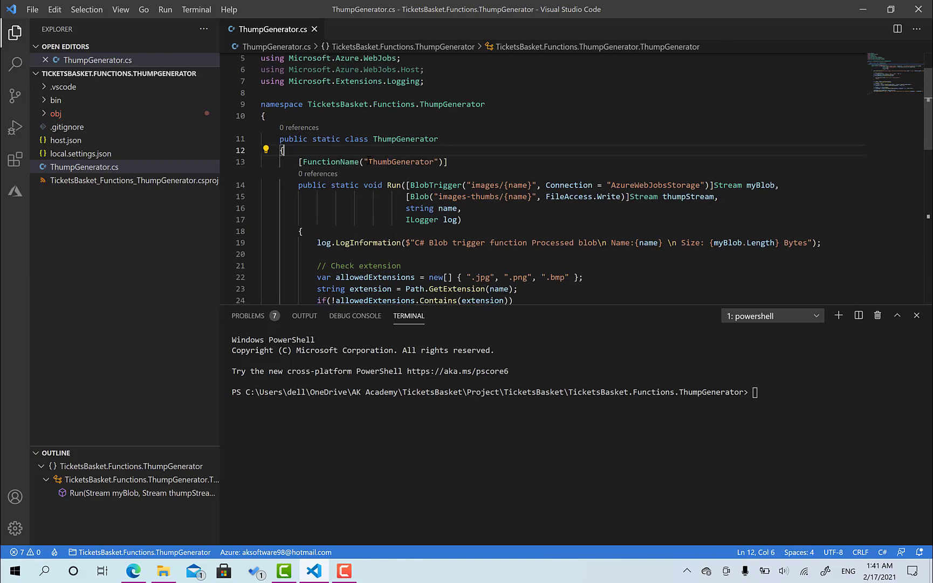
click(378, 163)
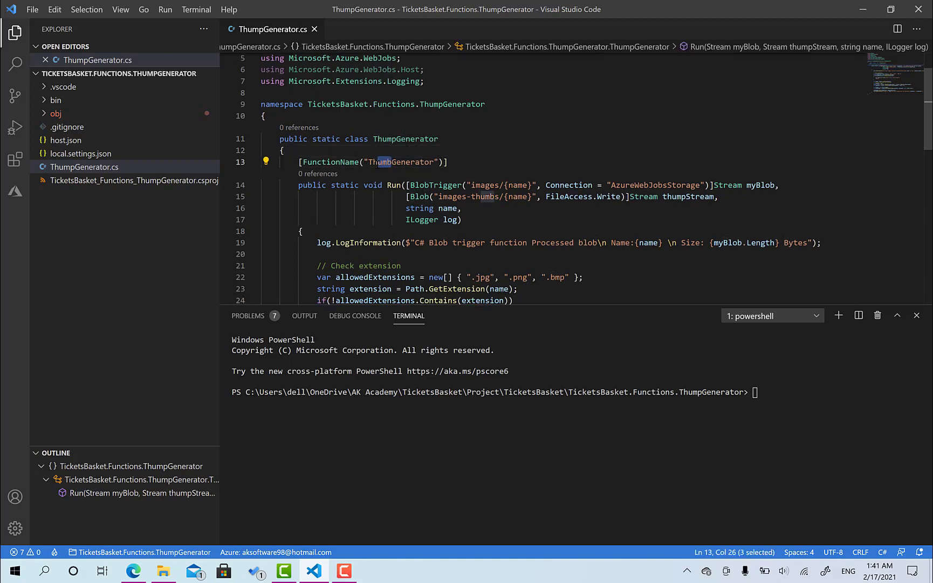
scroll(378, 162, down, 5)
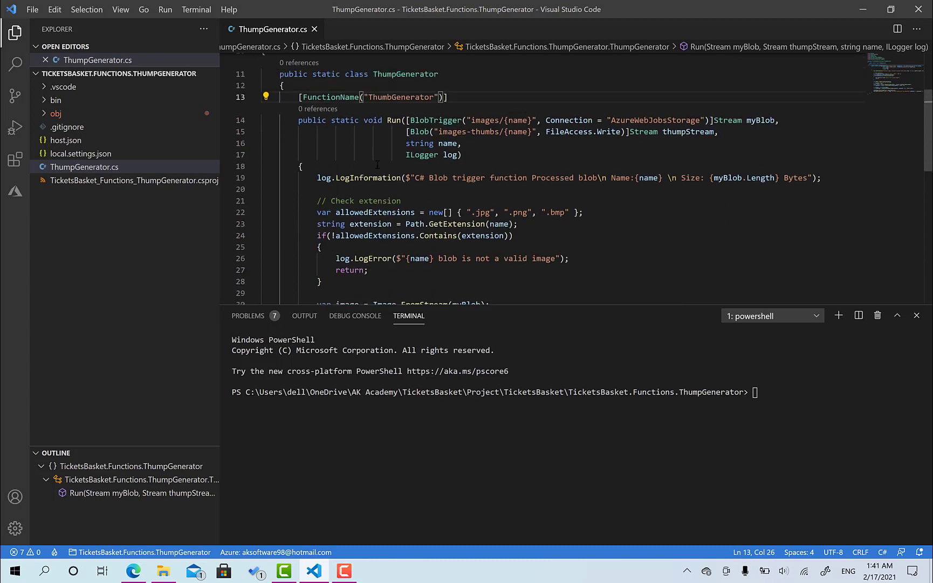
scroll(419, 161, up, 6)
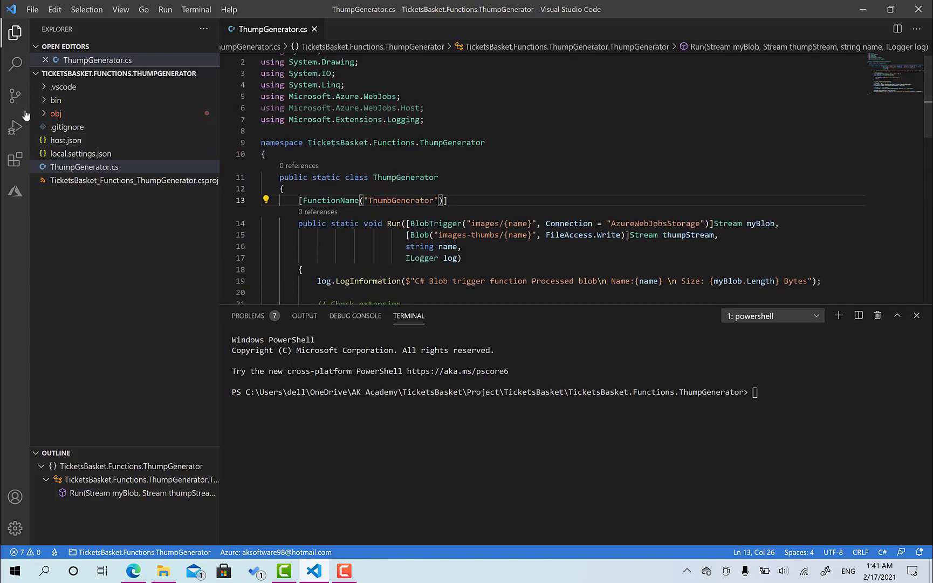
- Search the extensions marketplace for Azure Functions and open the details of Microsoft's Azure Functions extension
click(54, 227)
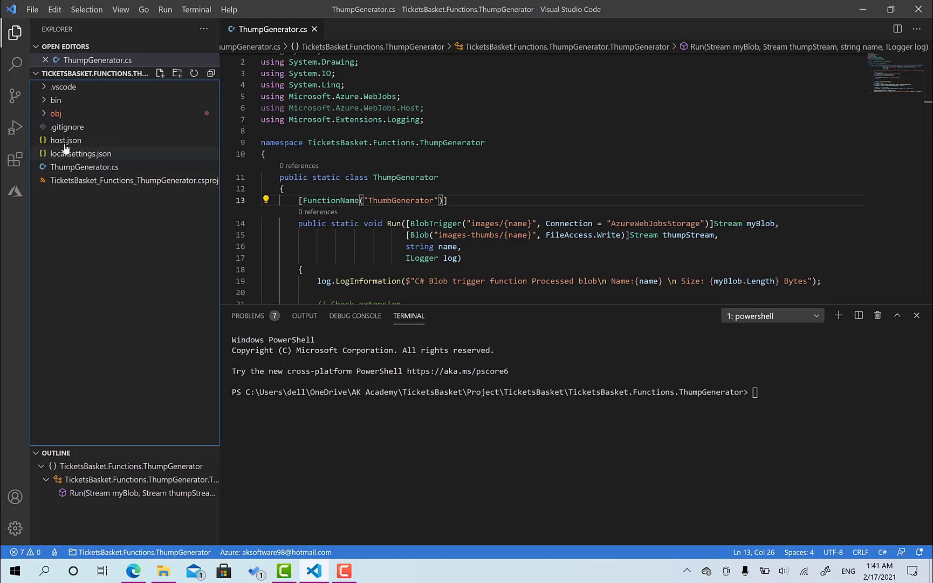
click(23, 164)
click(21, 161)
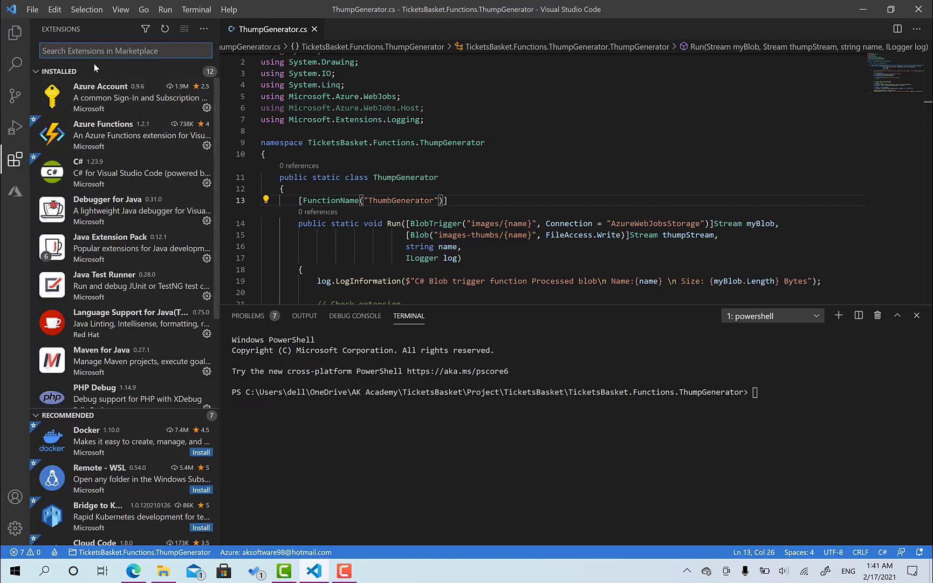
text(Azure )
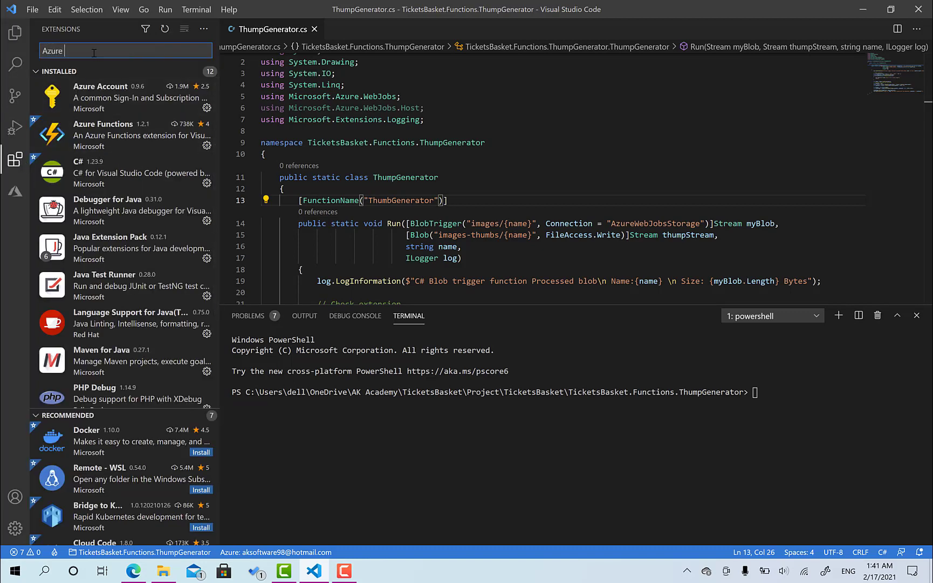
text(Functions)
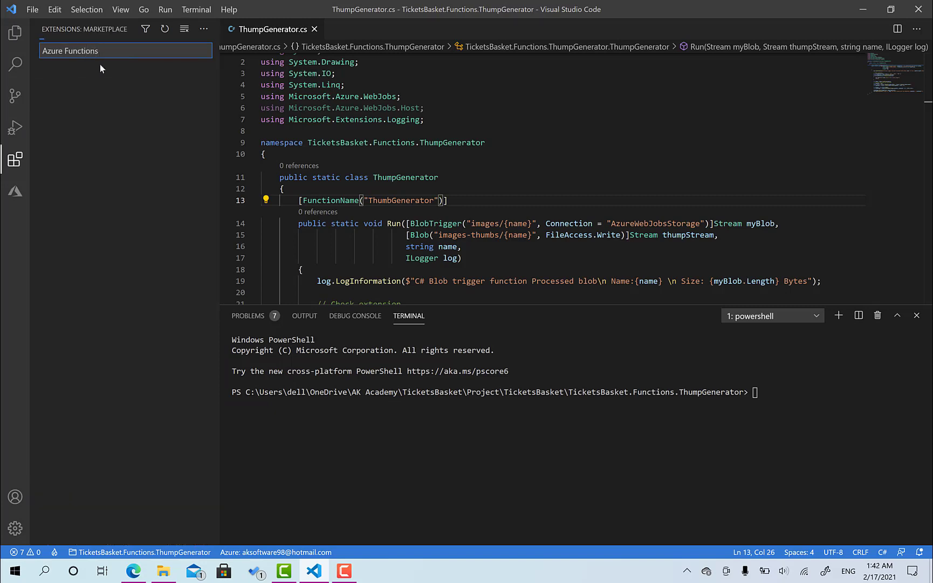
click(119, 87)
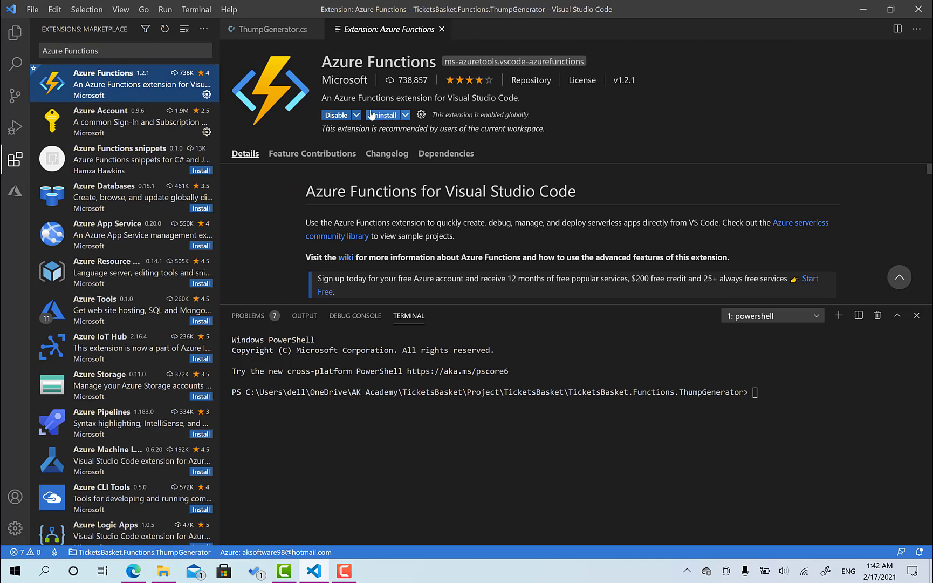
- Show the Azure Functions resources and check TicketsBasket_Subscription for function apps
click(15, 191)
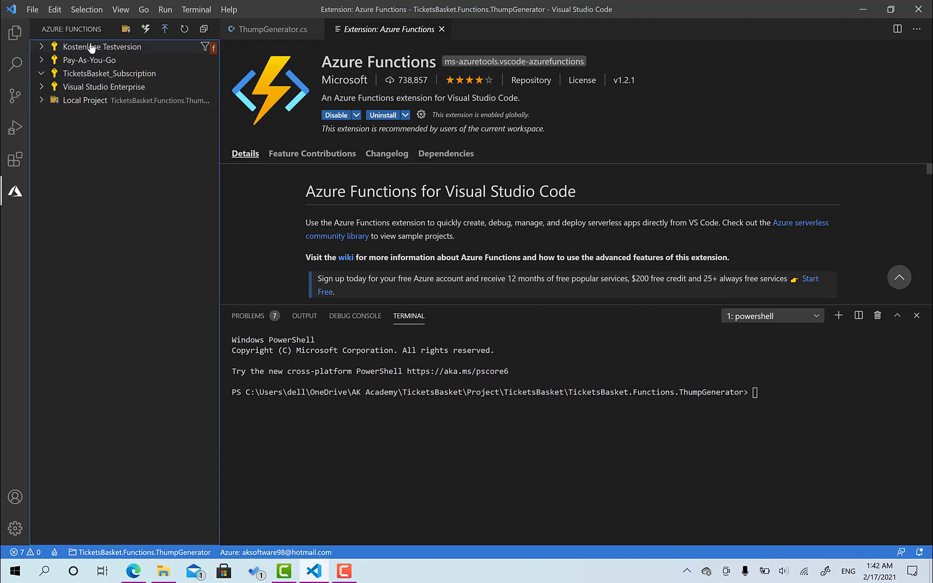
click(42, 75)
click(42, 74)
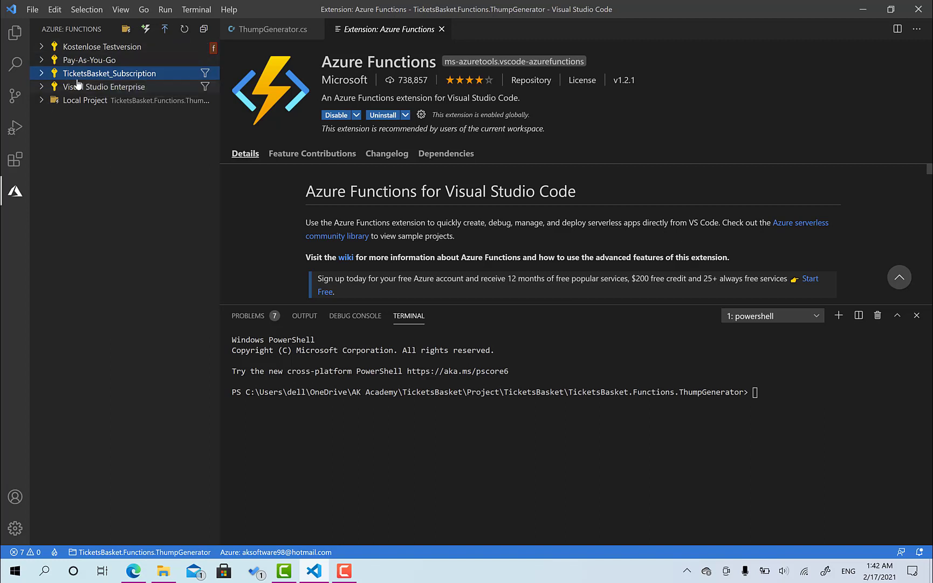
click(43, 75)
click(50, 76)
- Switch to the Azure portal in the browser, search for function app and open the Function App service
click(133, 571)
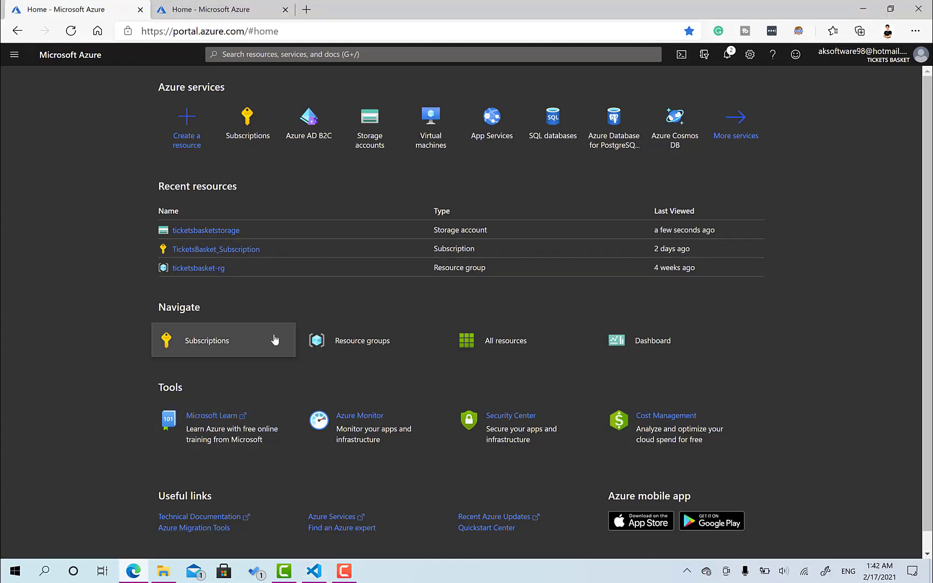
click(343, 54)
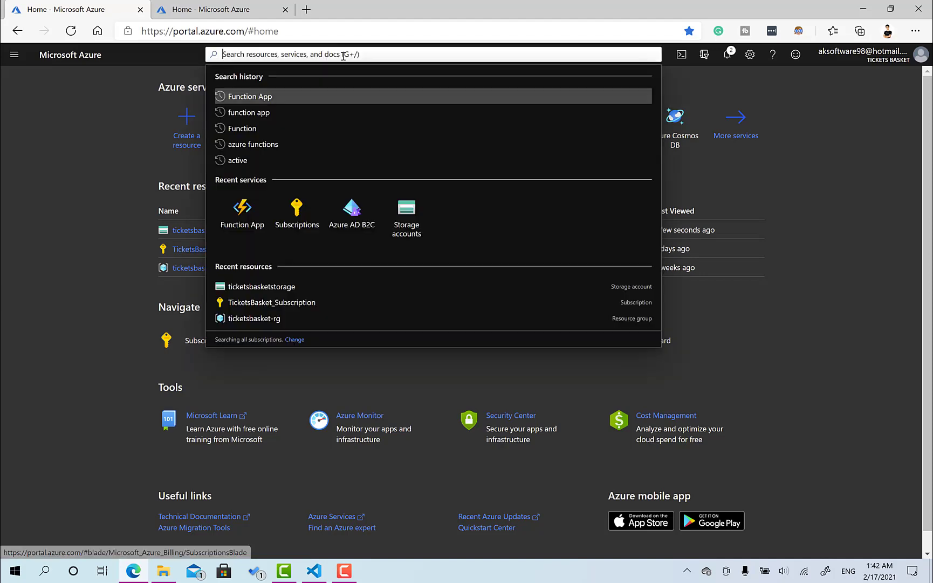
text(p)
key(BackSpace)
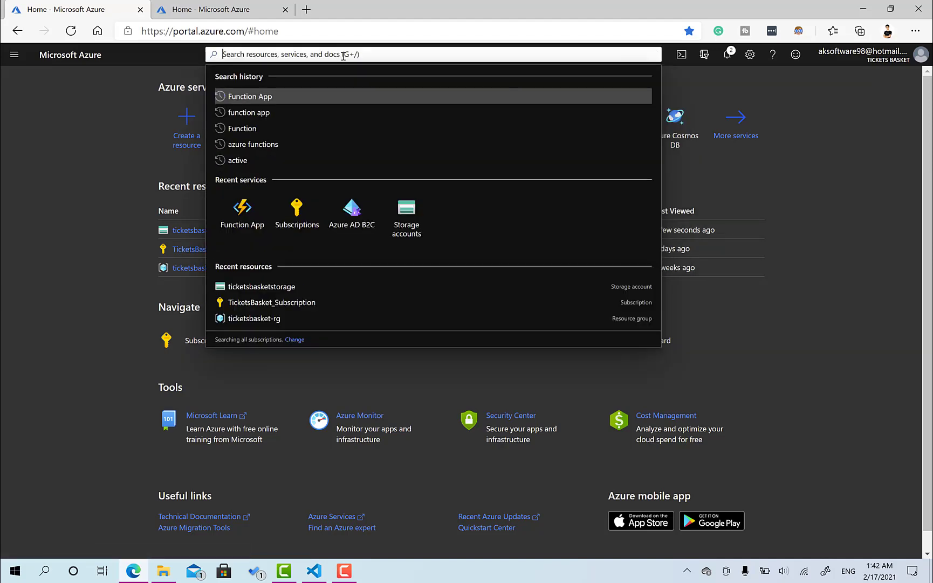
text(function app)
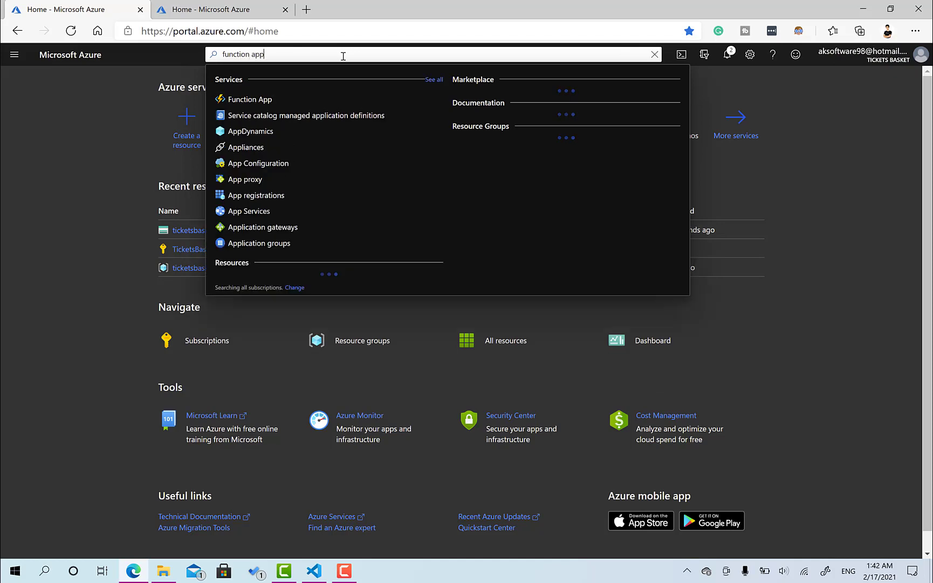
click(306, 92)
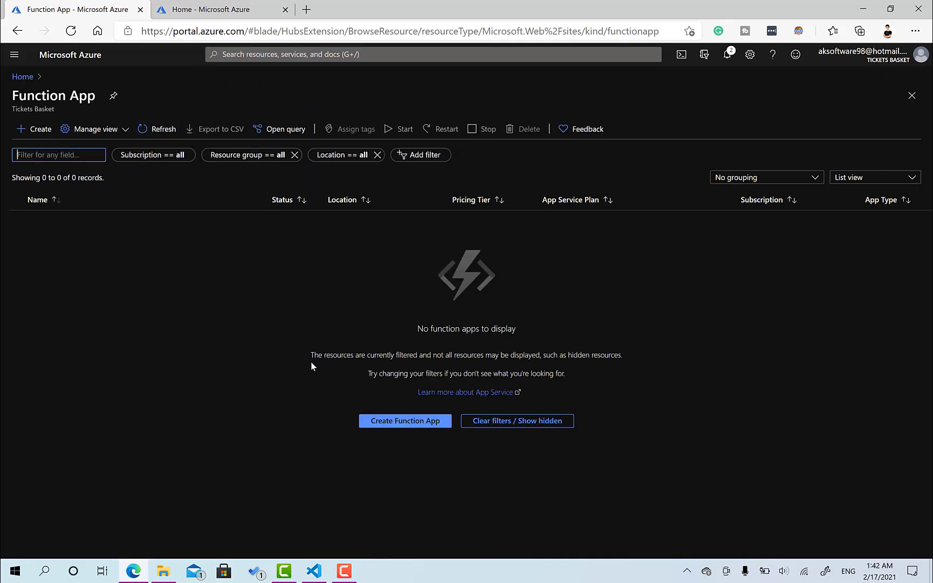
- Start creating a function app under TicketsBasket_Subscription and assign it to the ticketsbasket-rg resource group
click(399, 427)
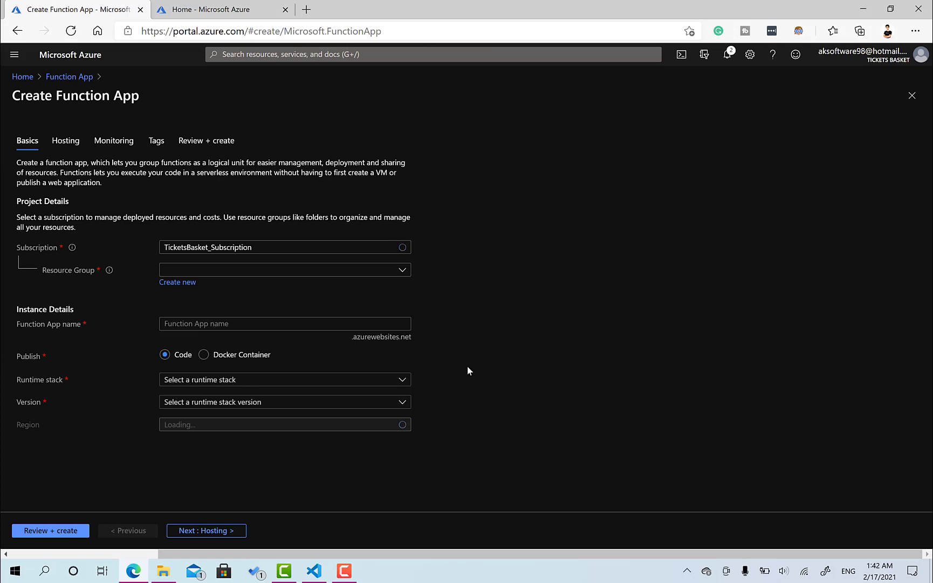
click(394, 272)
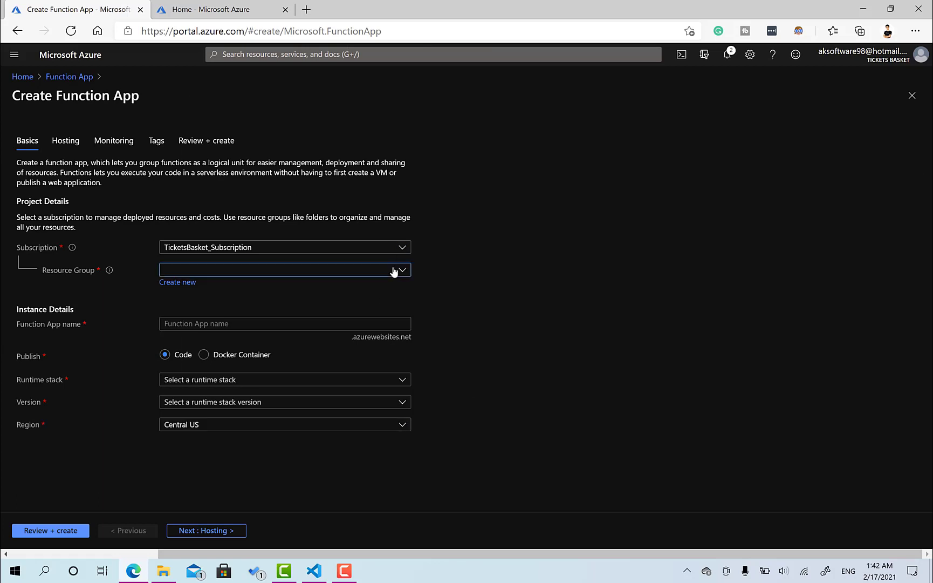
click(406, 271)
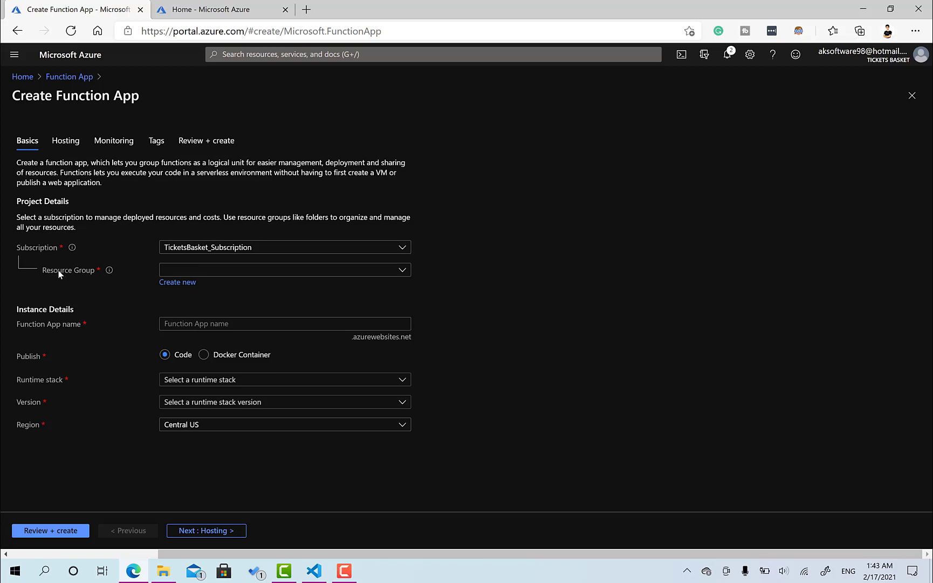
click(189, 276)
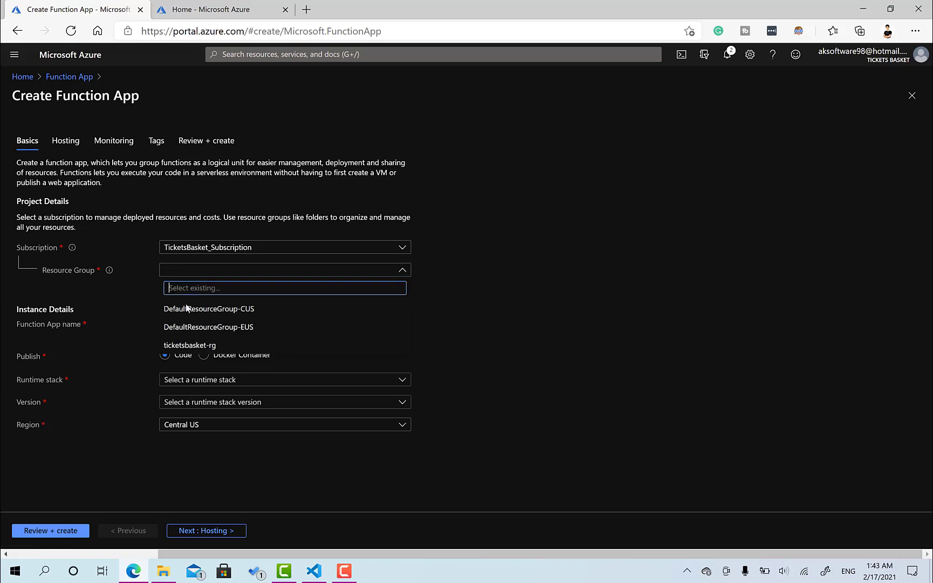
click(189, 345)
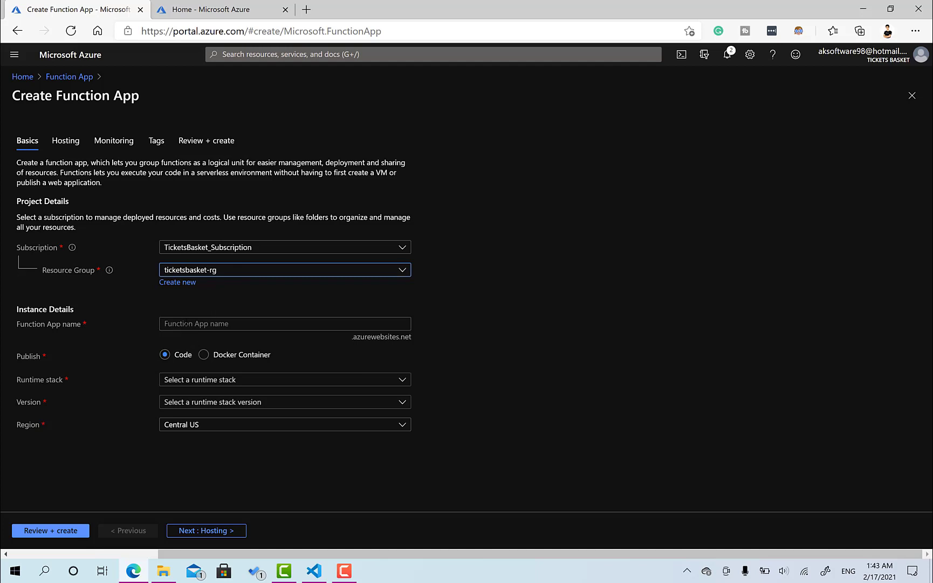
- Name the function app ticketsbasket-thumbs-function
click(185, 324)
text(ticke)
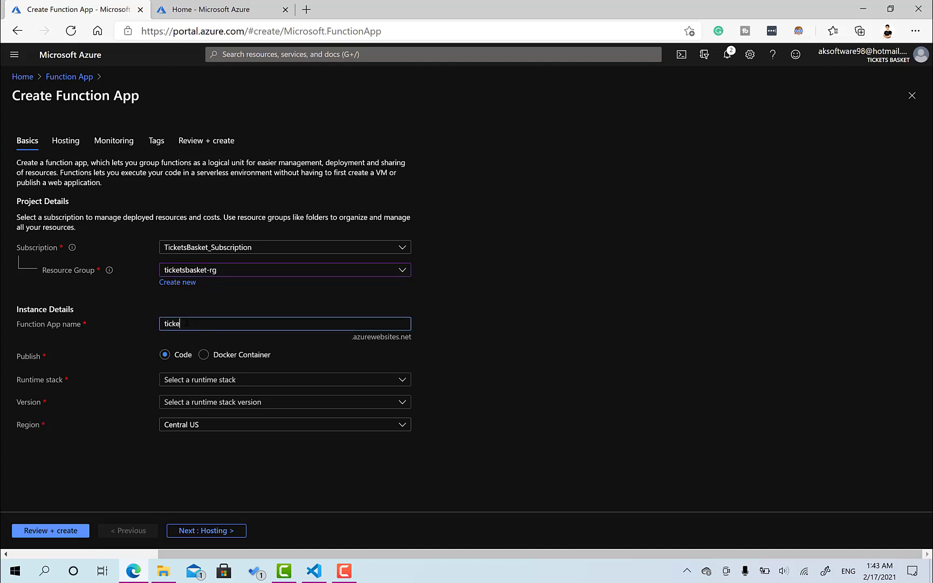
text(tsbasket-)
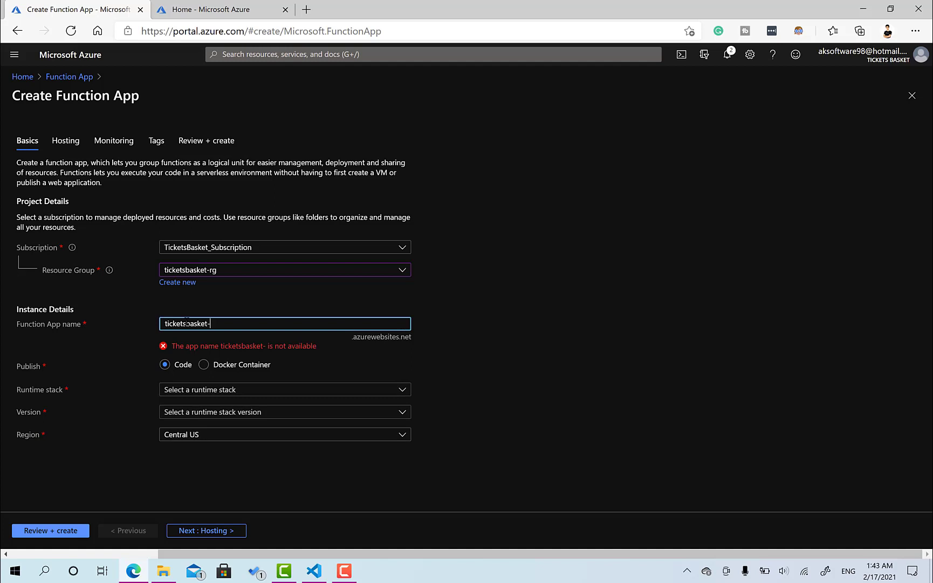
text(thumbs)
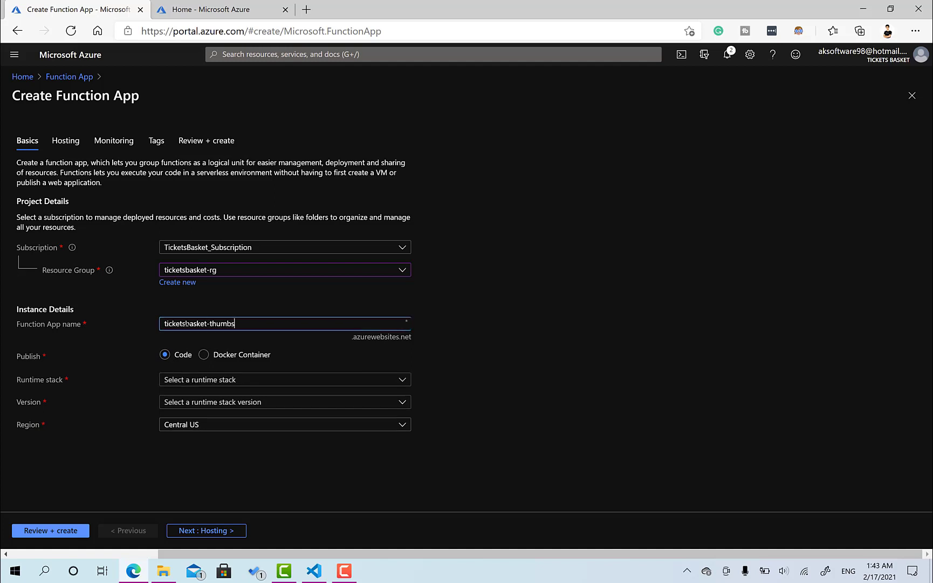
text(-function)
double_click(365, 339)
click(365, 339)
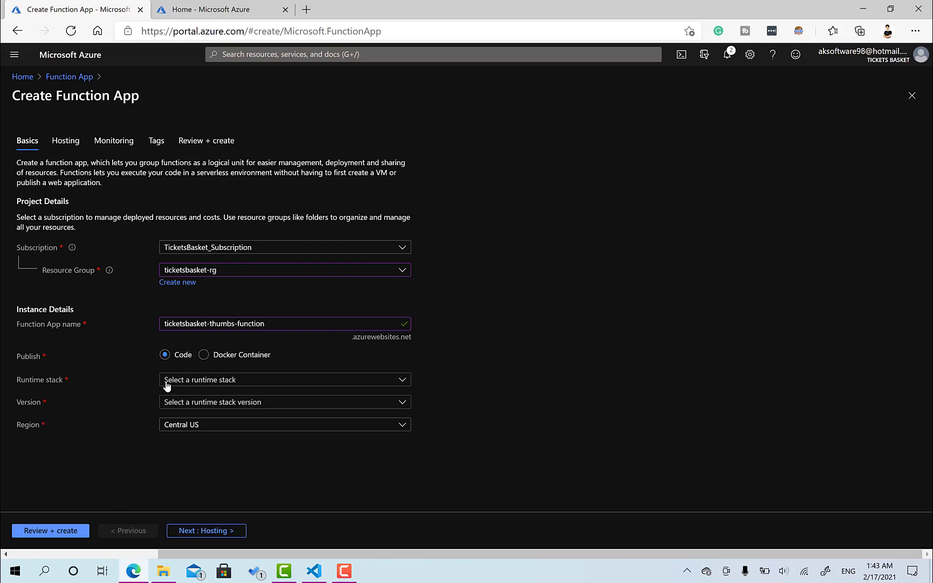
- Set the function app's runtime stack to .NET 3.1 and its region to East US
click(199, 384)
click(186, 418)
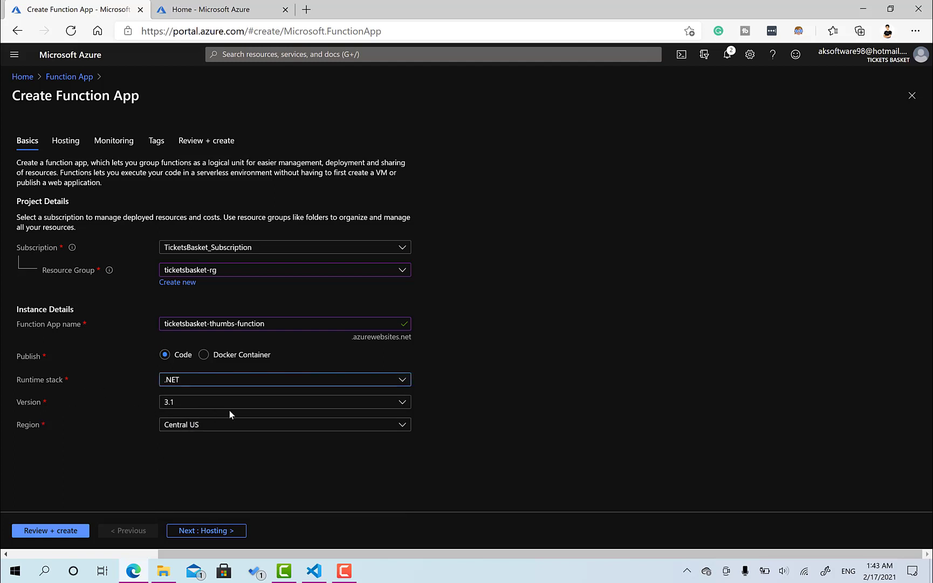
click(195, 425)
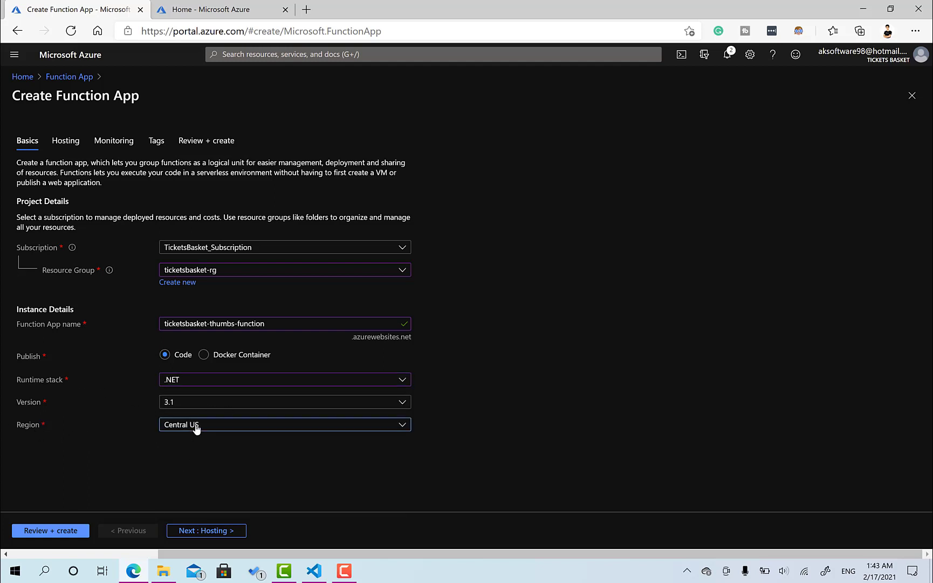
text(east us)
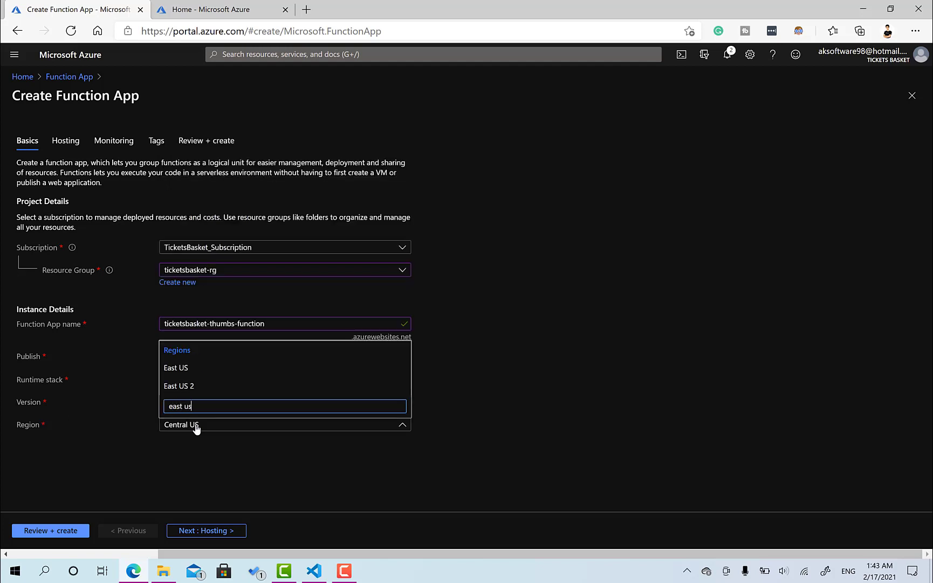
key(Return)
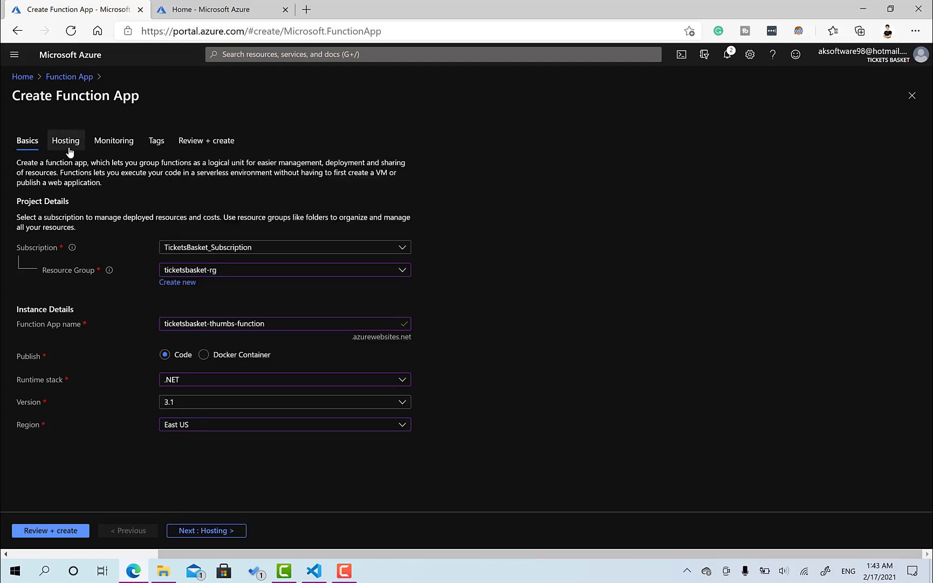
- Go to the hosting settings and choose ticketsbasketstorage as the function app's storage account
click(183, 532)
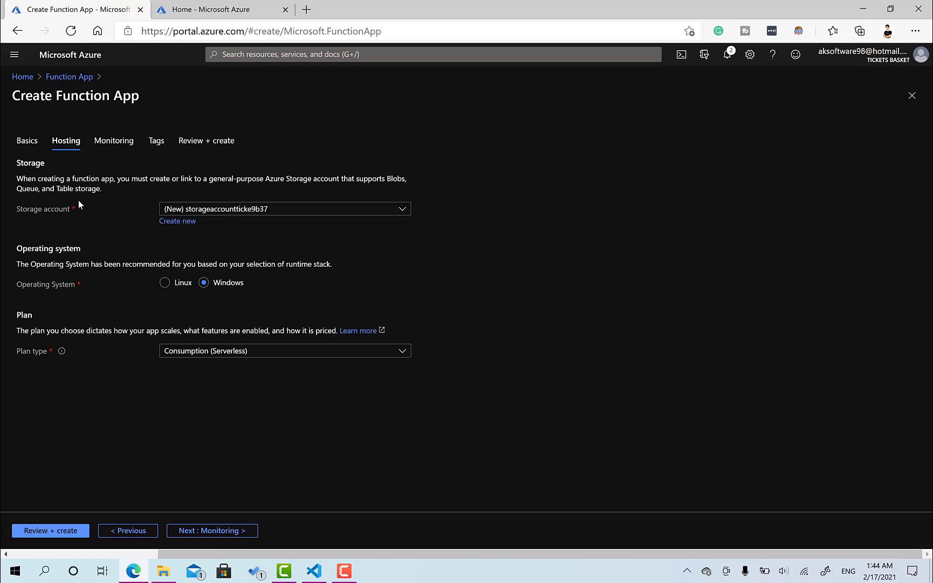
click(233, 213)
click(234, 213)
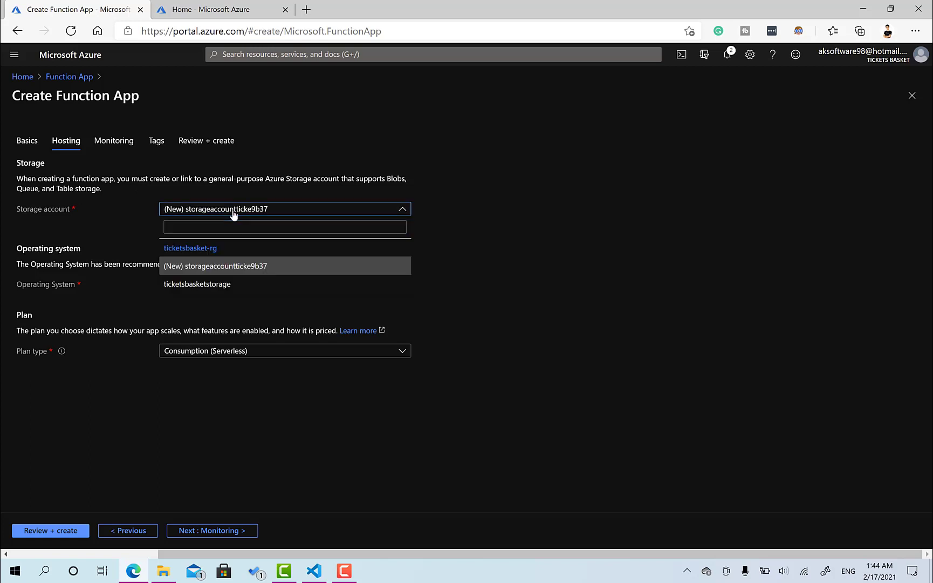
click(234, 214)
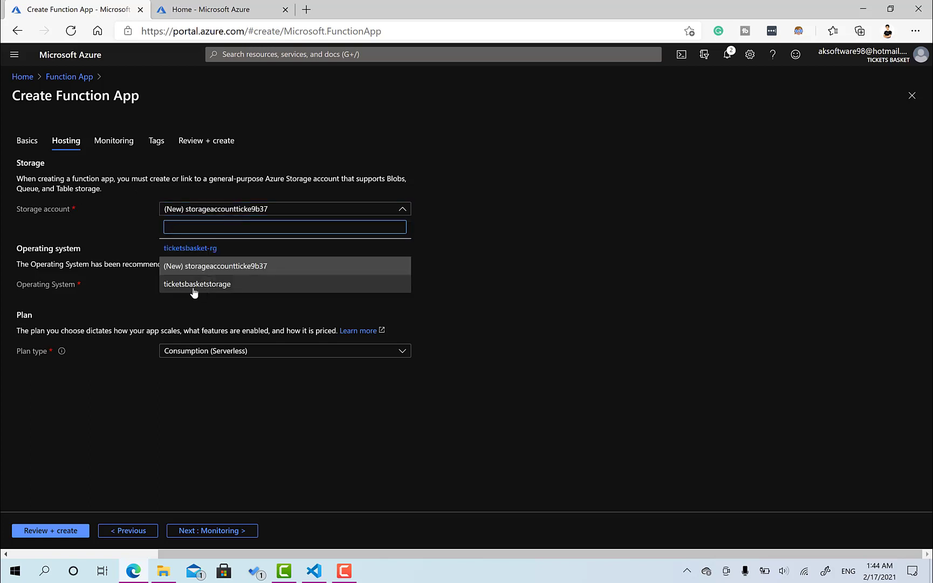
click(223, 285)
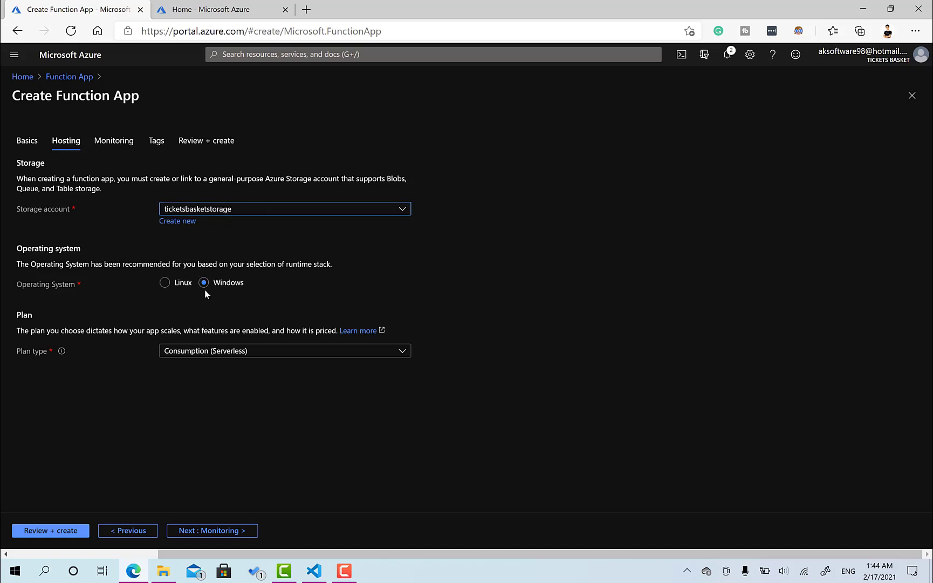
- Look through the available hosting plan types, leaving Consumption (Serverless) selected
drag(14, 312, 74, 347)
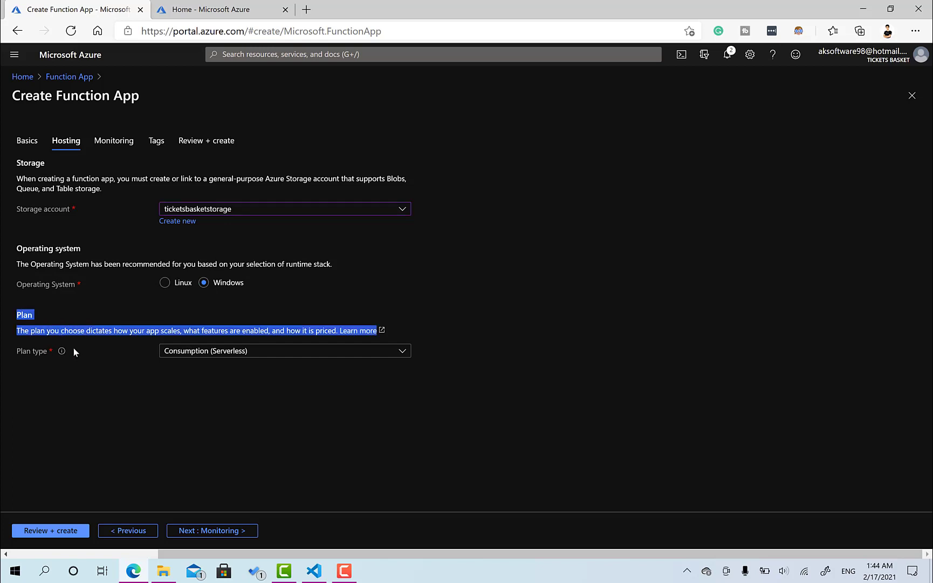
click(207, 356)
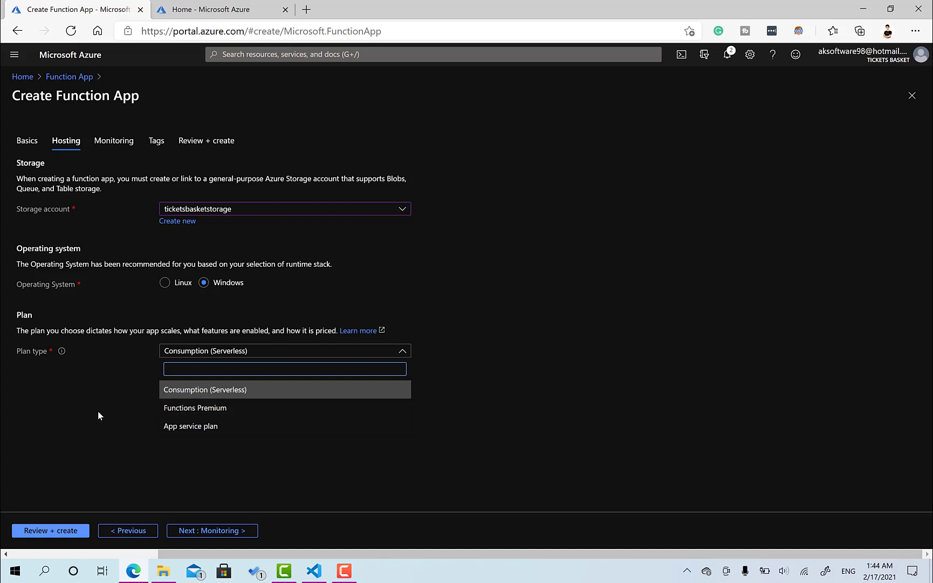
click(128, 384)
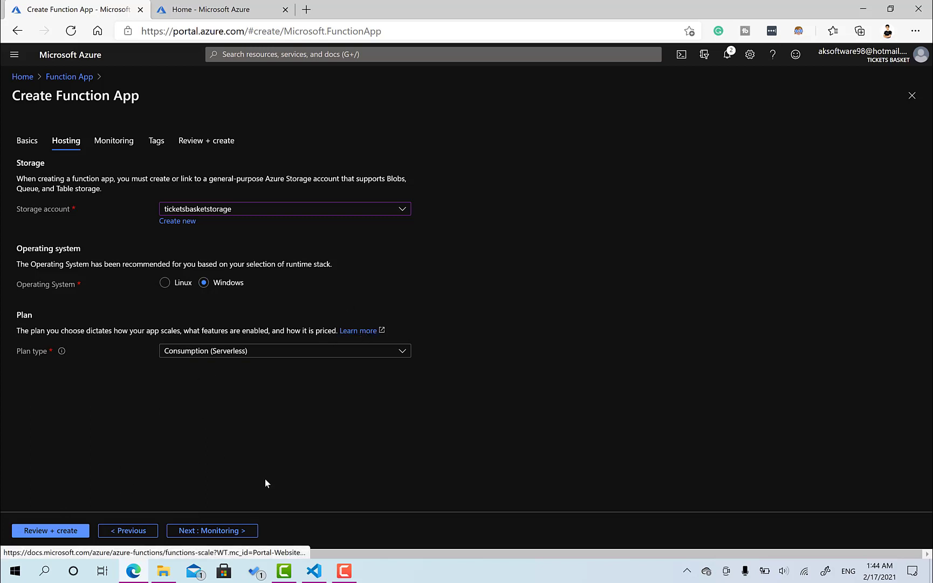
- Review the settings, create the function app and open the deployed resource
click(70, 530)
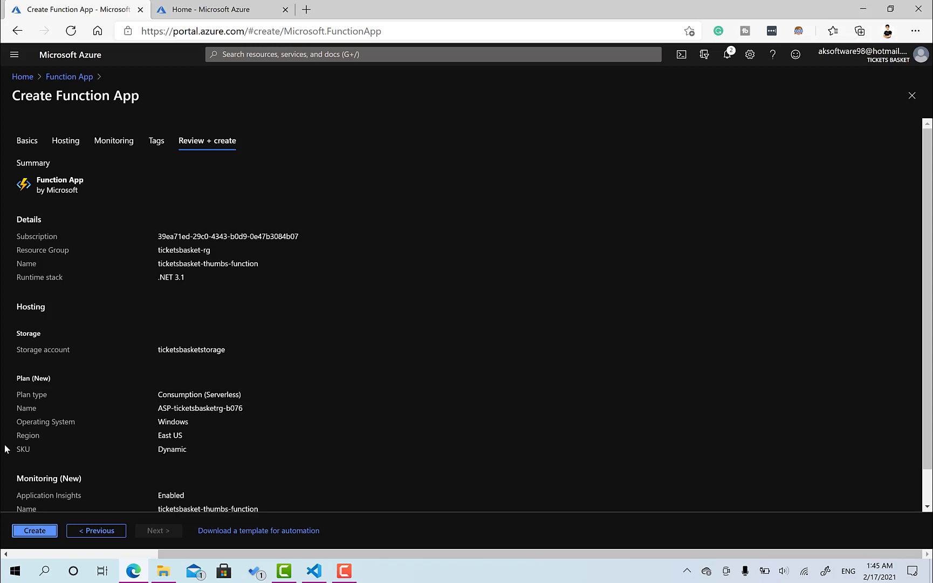
click(45, 532)
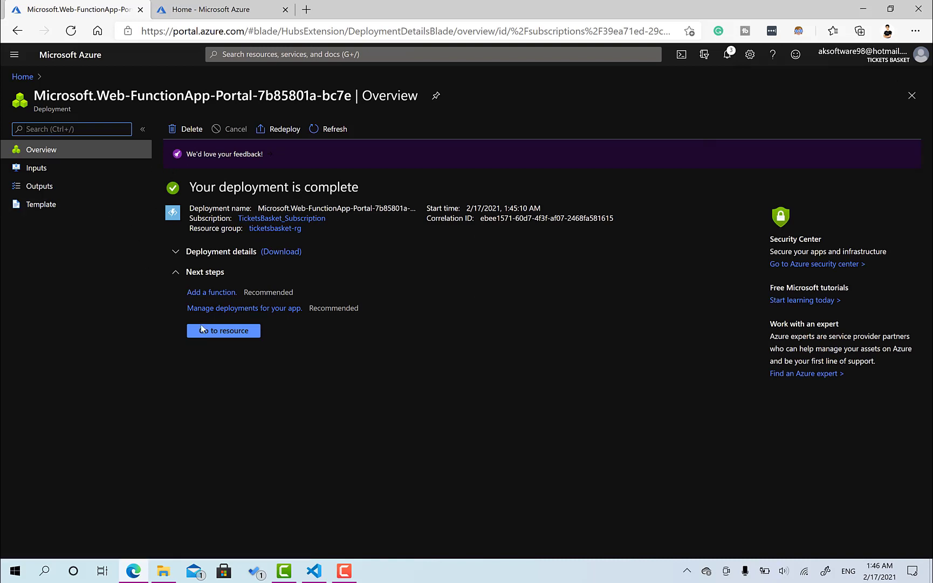
click(202, 329)
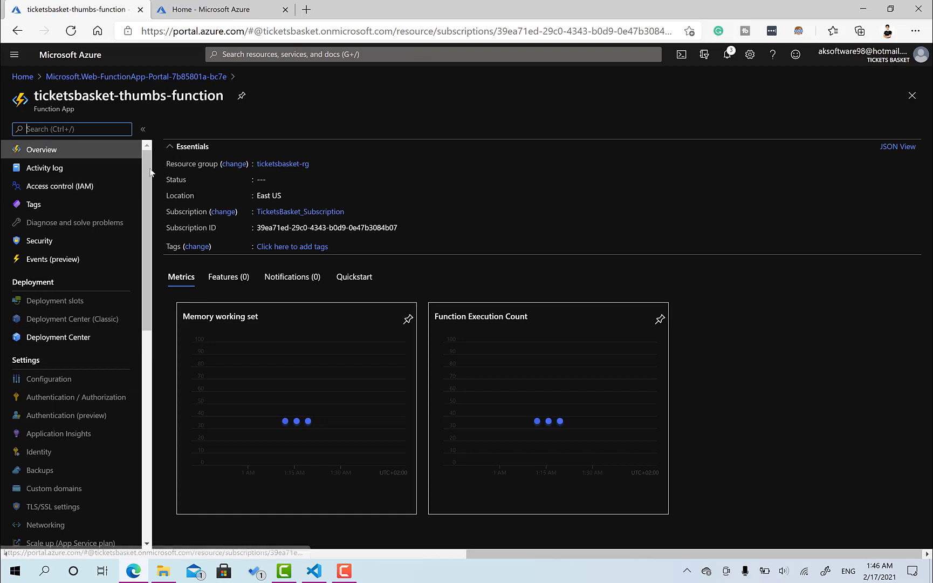
- Look through the new function app's sections and check its Functions list for deployed functions
scroll(133, 252, down, 6)
scroll(138, 172, up, 5)
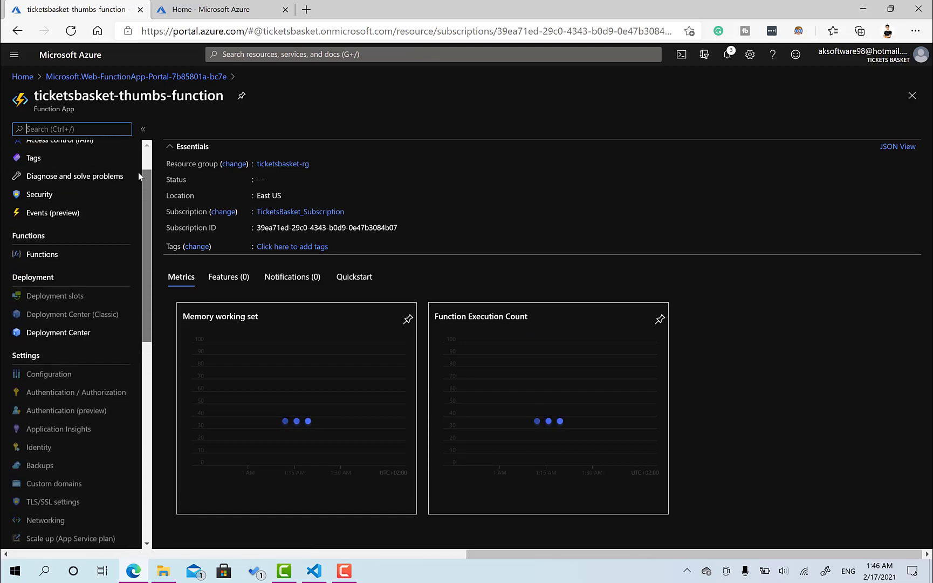
scroll(137, 172, up, 2)
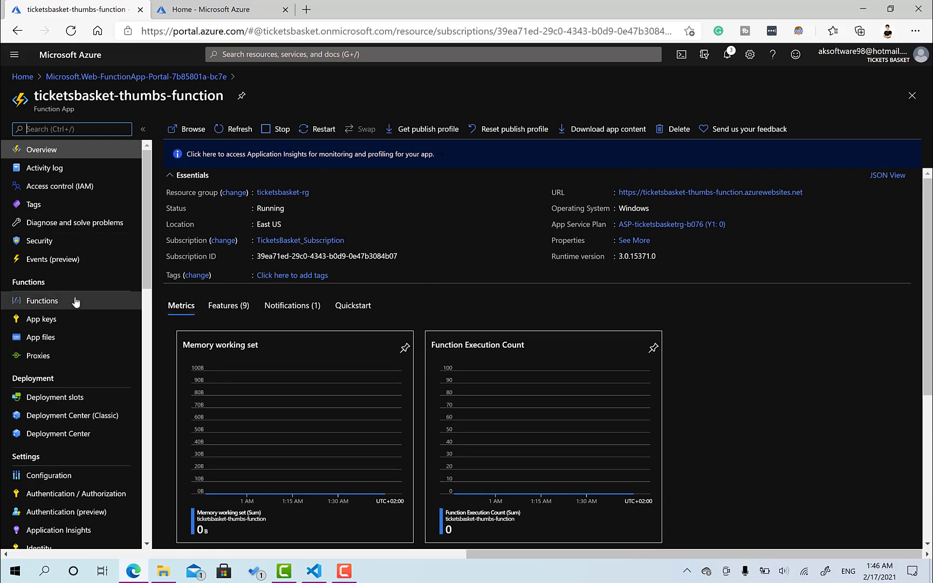
scroll(76, 302, down, 3)
scroll(136, 227, up, 4)
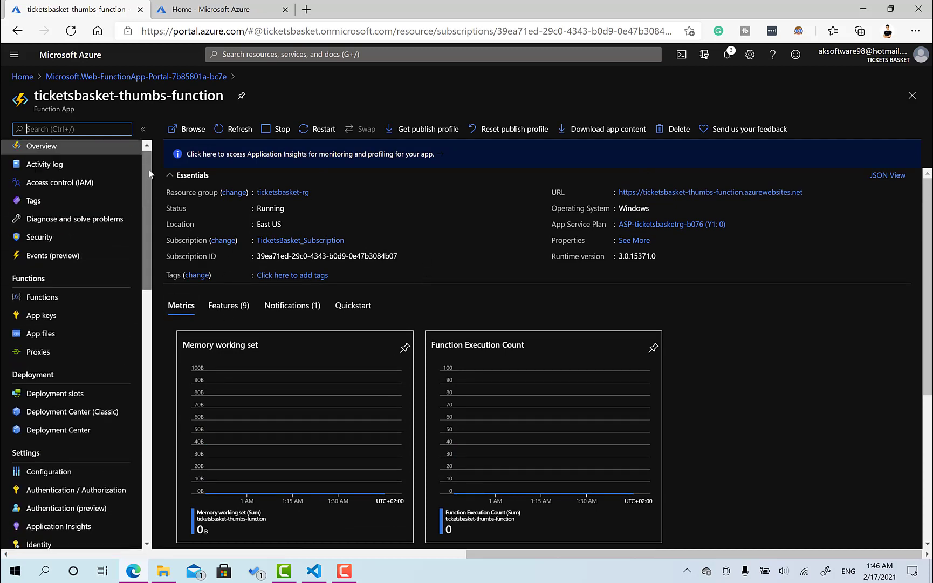
scroll(150, 208, down, 1)
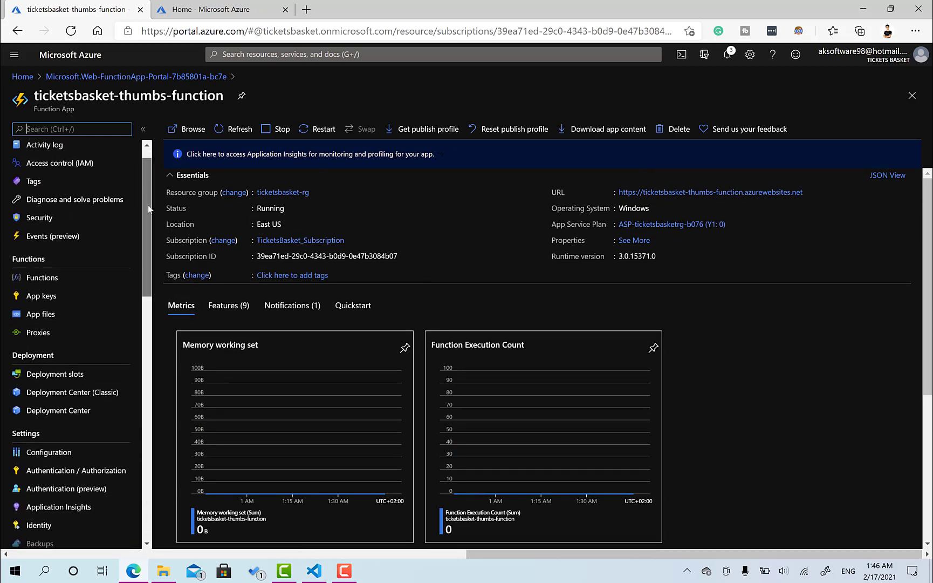
click(74, 280)
drag(215, 220, 187, 209)
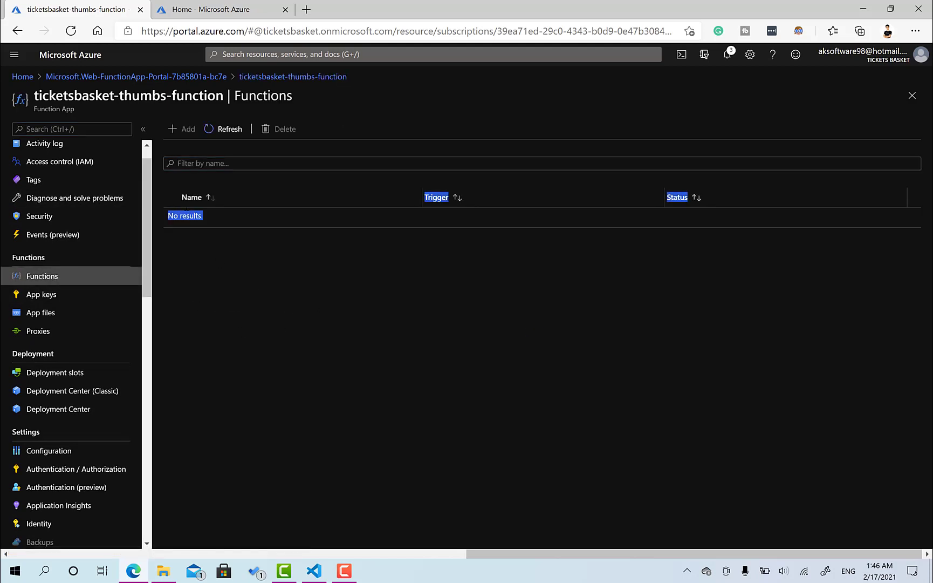
click(235, 362)
click(235, 245)
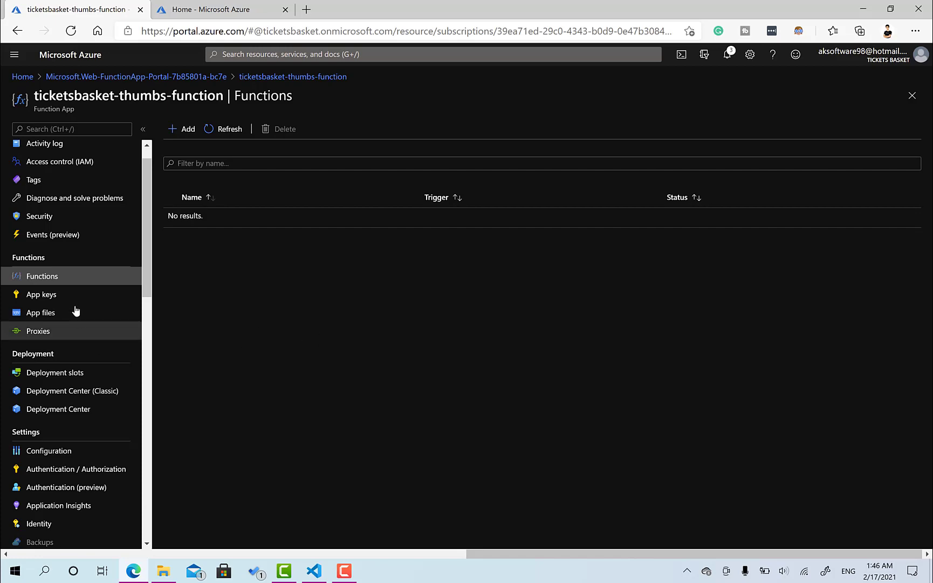
scroll(87, 235, up, 1)
scroll(85, 232, down, 1)
scroll(83, 231, up, 1)
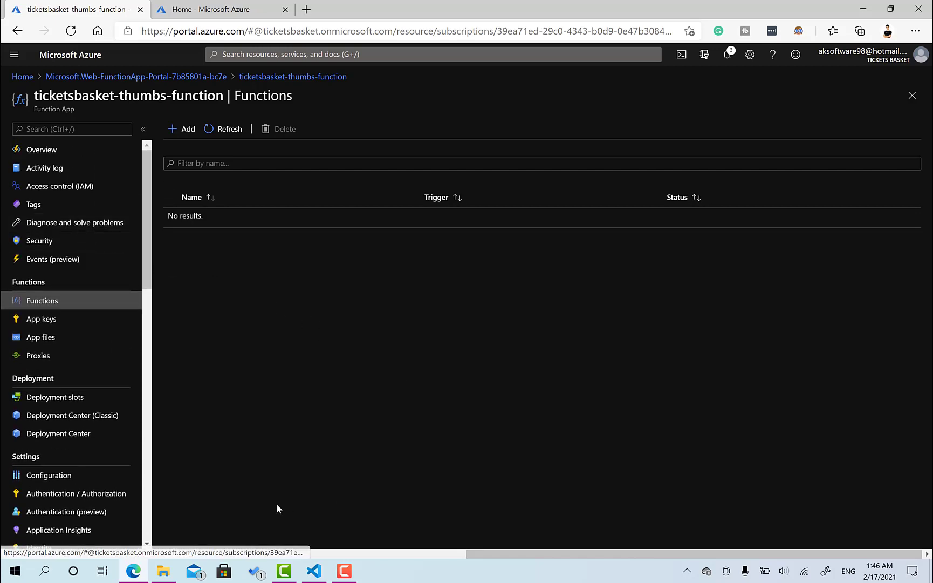
- Switch to Visual Studio Code, refresh the Azure Functions resources and expand TicketsBasket_Subscription
click(315, 570)
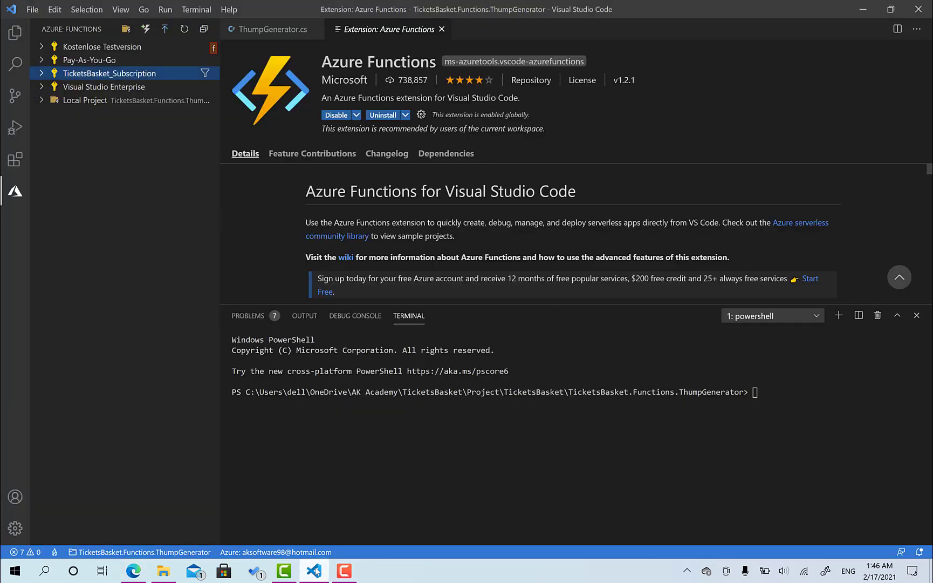
click(133, 183)
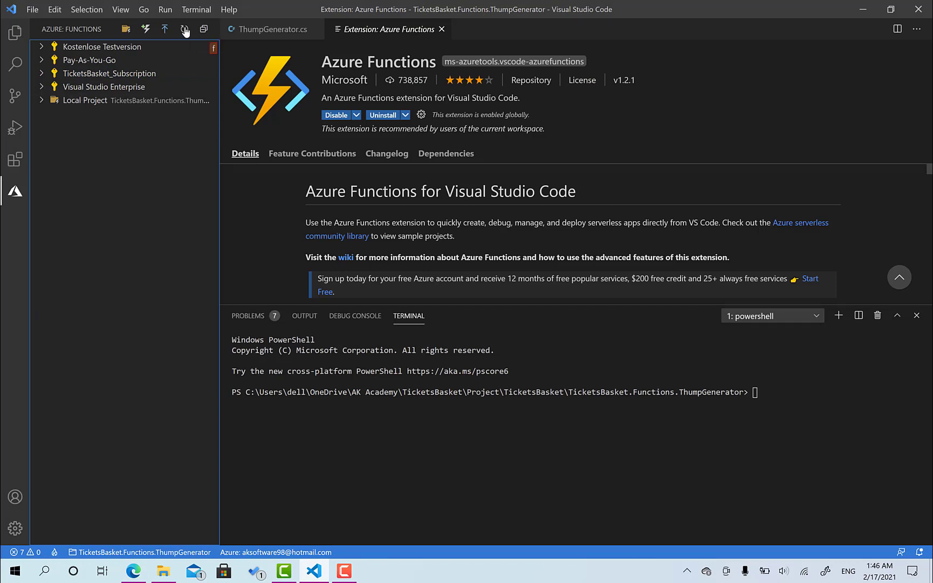
click(41, 76)
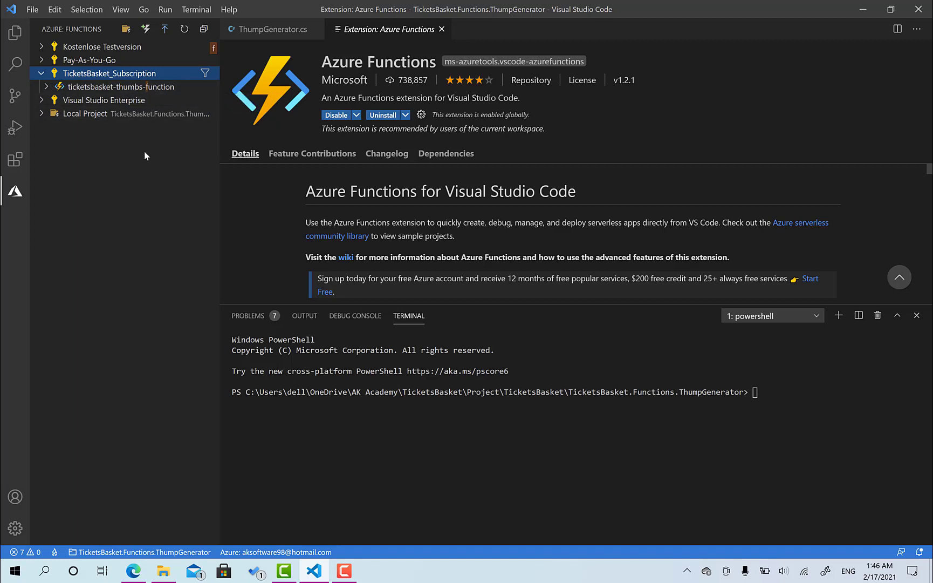
- Deploy the local project to the ticketsbasket-thumbs-function app in TicketsBasket_Subscription and confirm overwriting any previous deployment
click(157, 130)
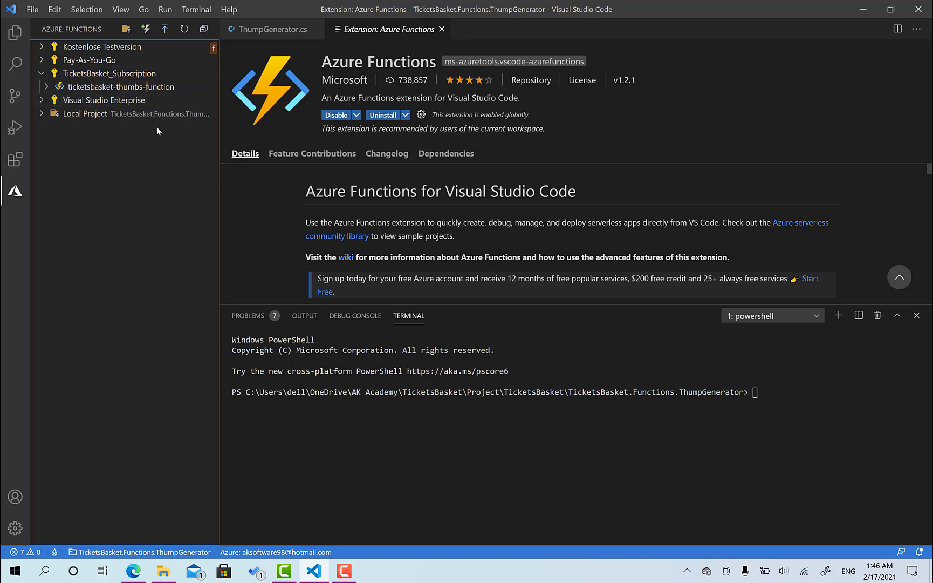
click(165, 30)
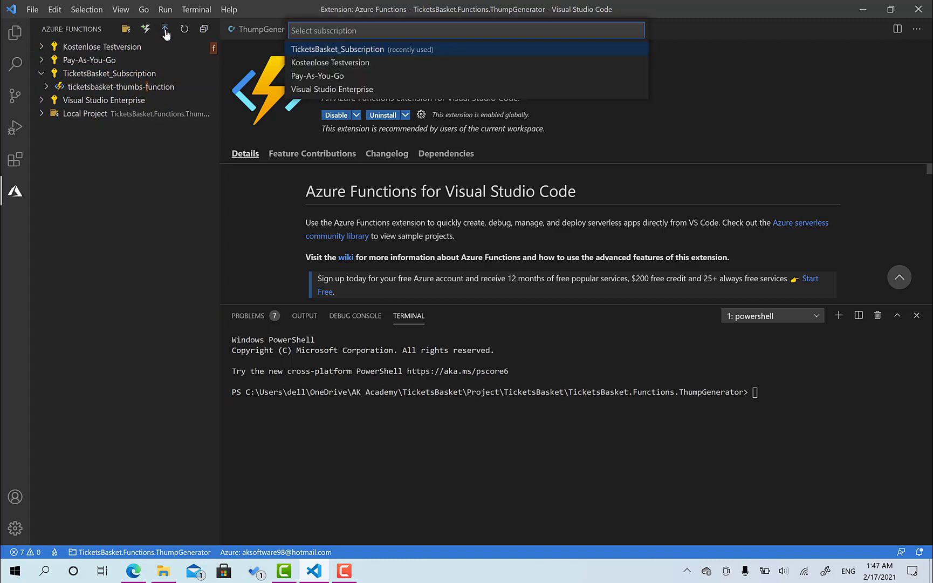
click(341, 52)
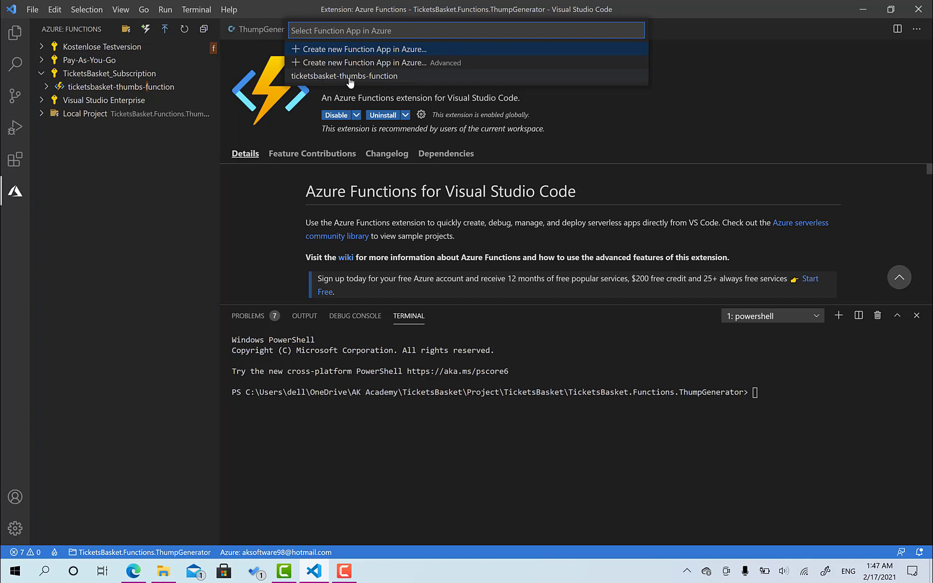
click(358, 76)
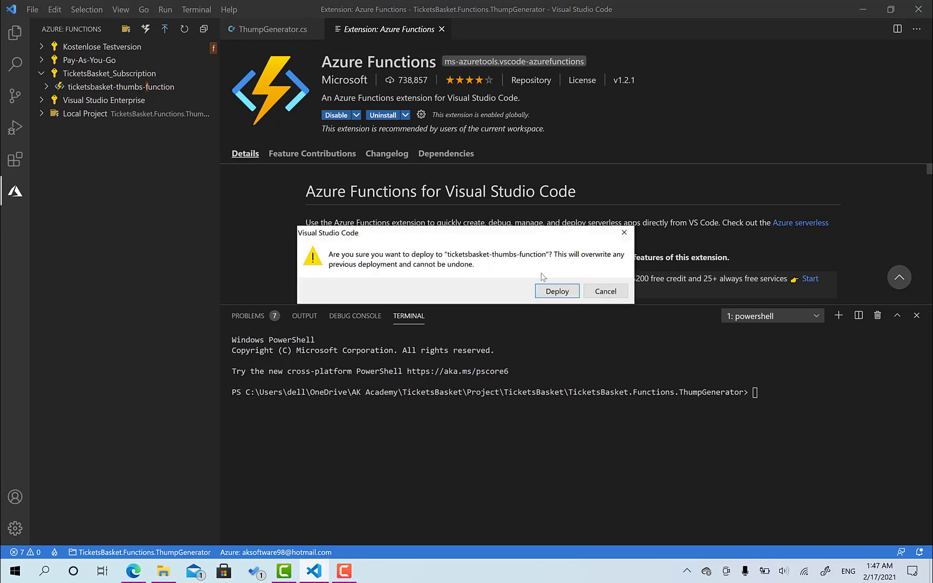
click(535, 290)
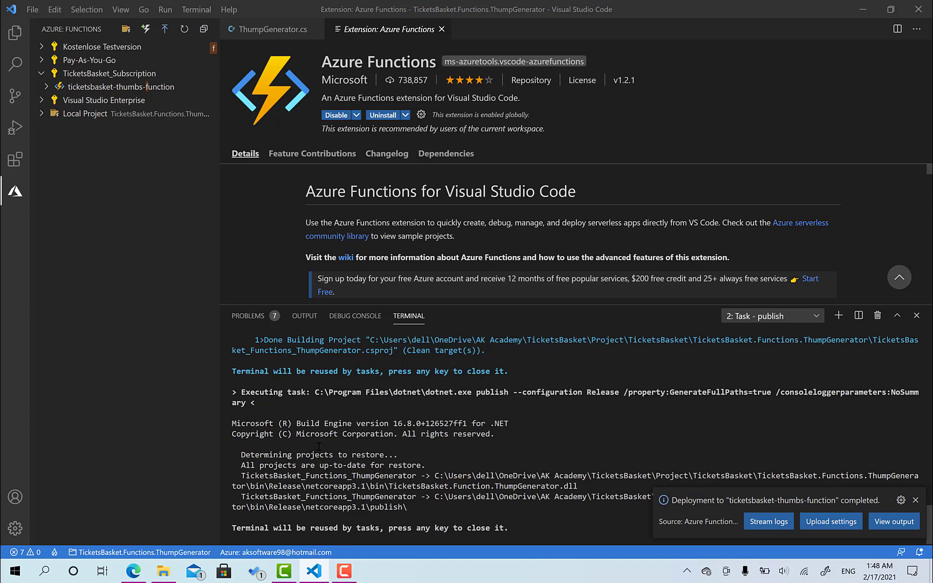
- Switch to the Azure portal in Edge, refresh the function app's Functions list and check its overview
click(133, 569)
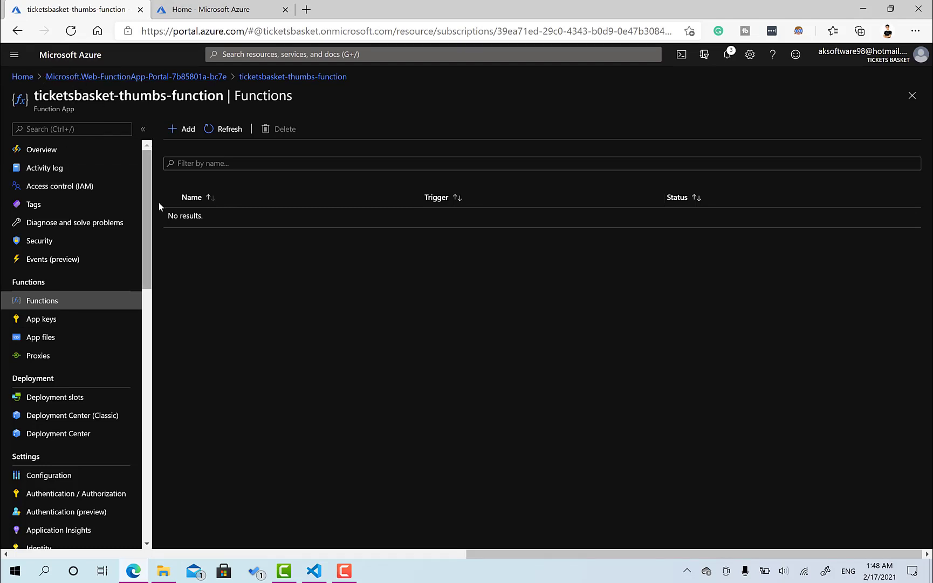
click(225, 129)
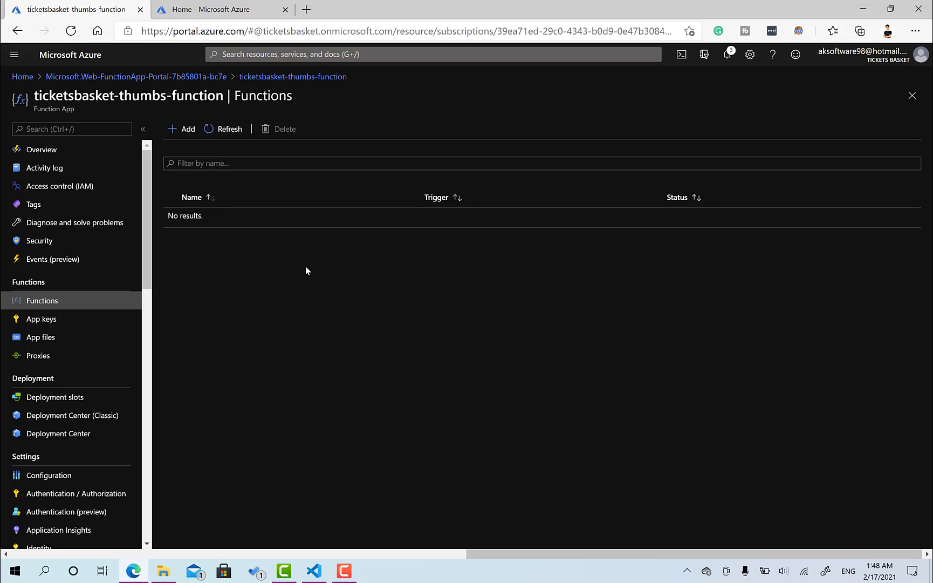
click(231, 133)
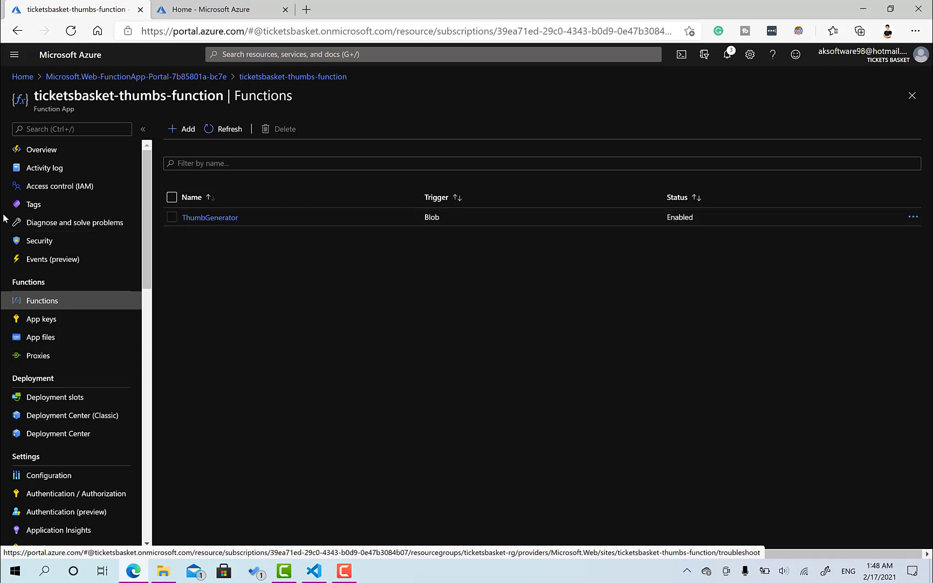
click(51, 154)
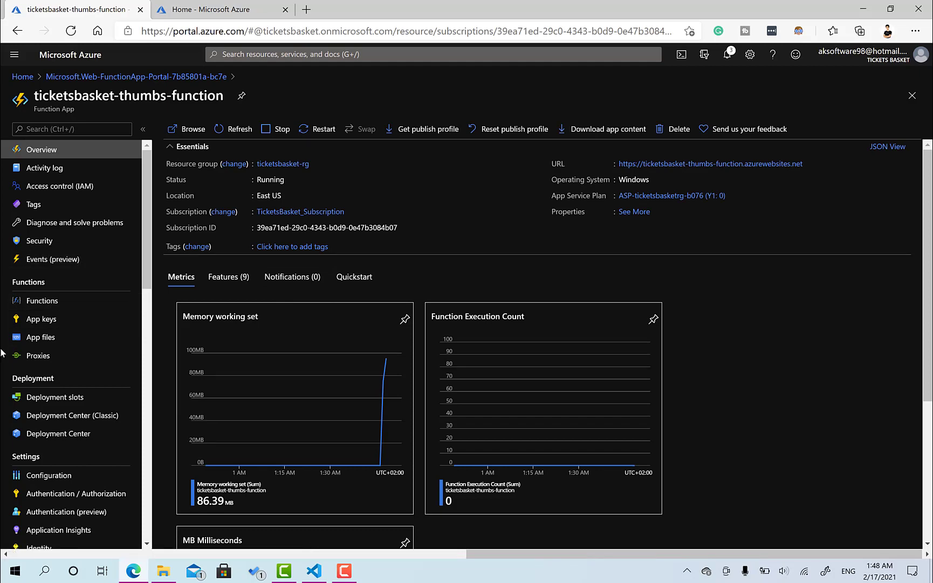
- Open the images container of the ticketsbasketstorage account and upload 3.jpg from the dotNetLabs folder to it
click(192, 7)
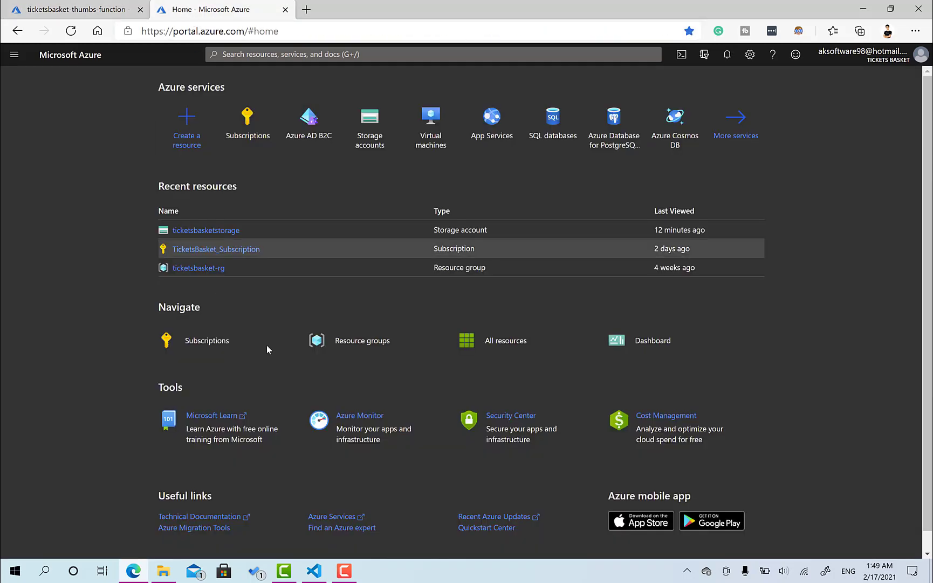
click(197, 231)
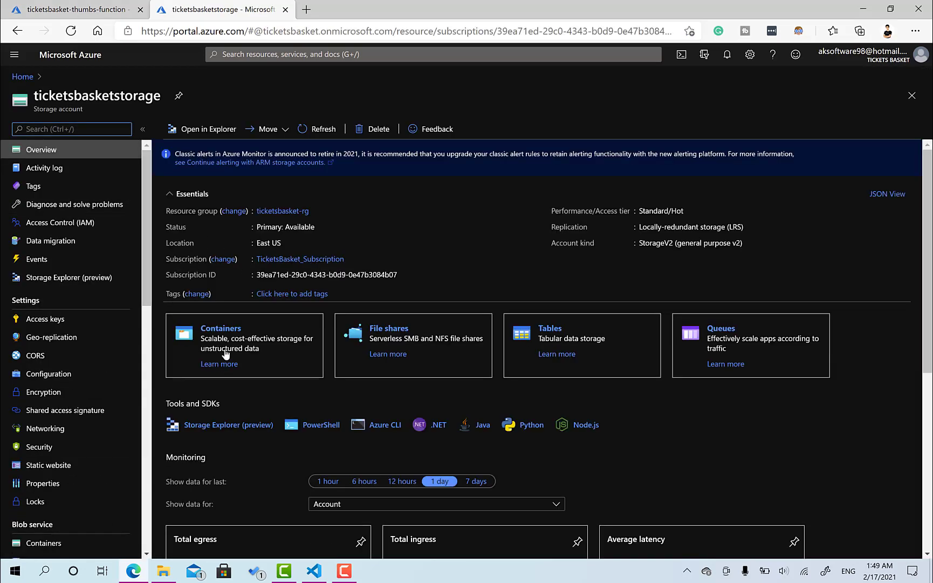
click(222, 326)
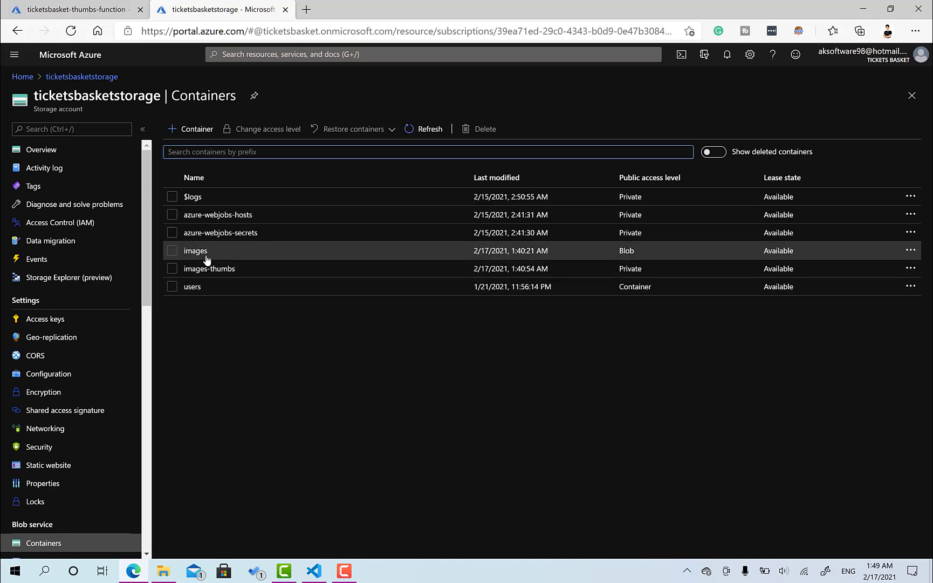
click(195, 251)
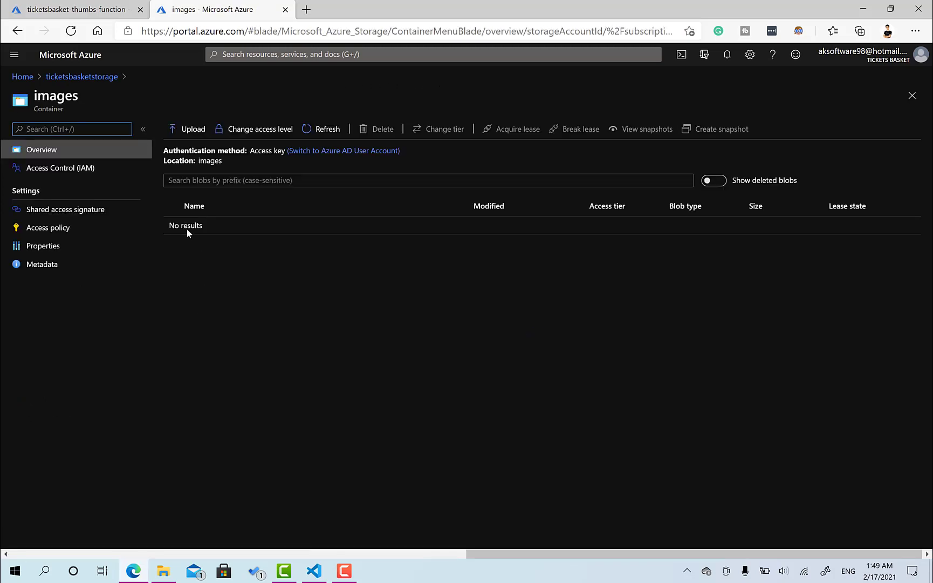
click(189, 129)
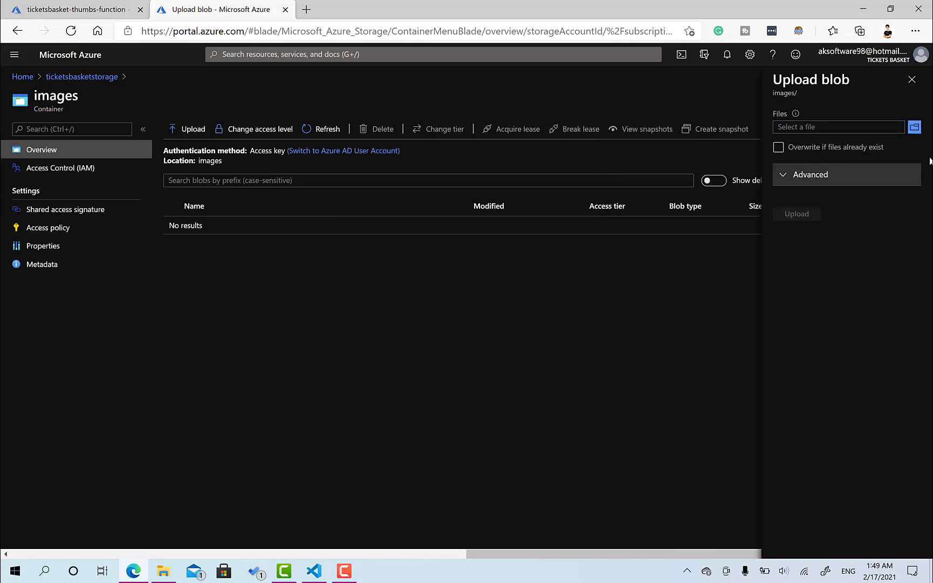
click(914, 127)
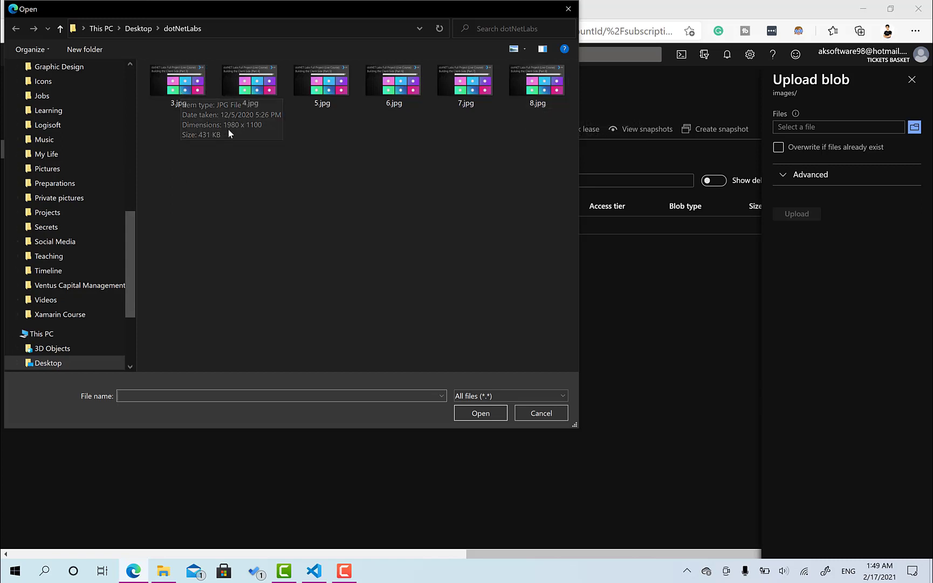
double_click(172, 86)
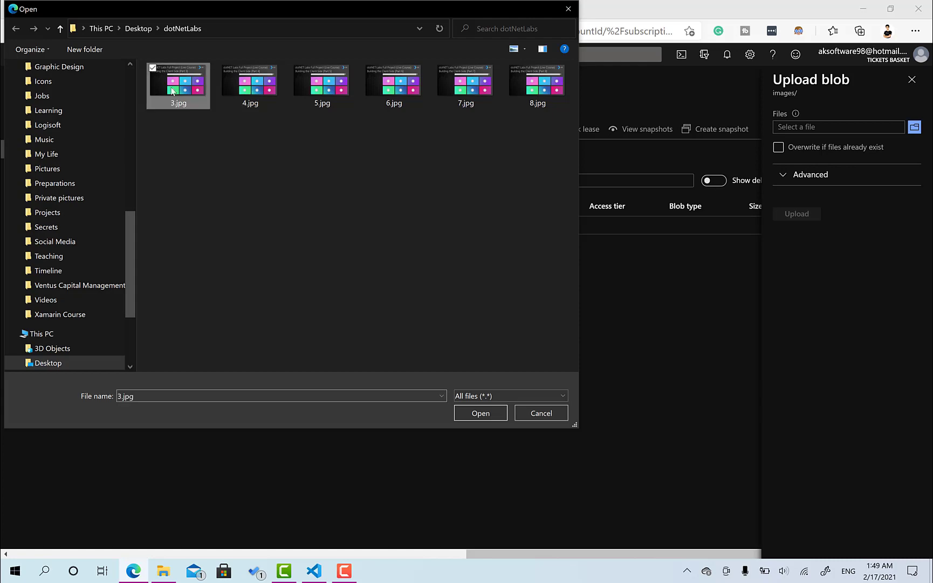
click(803, 215)
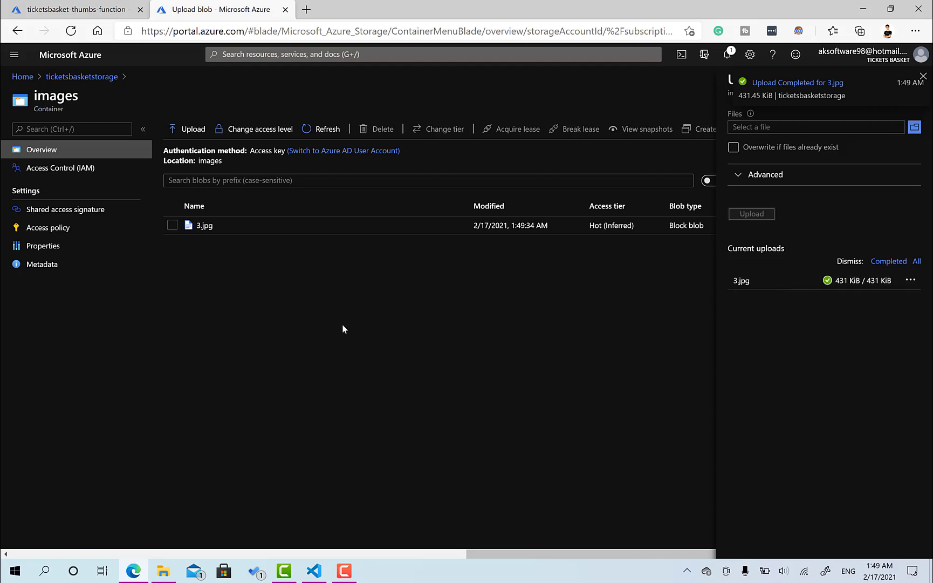
- Open the images-thumbs container and check the name and size of the generated thumbnail
click(84, 77)
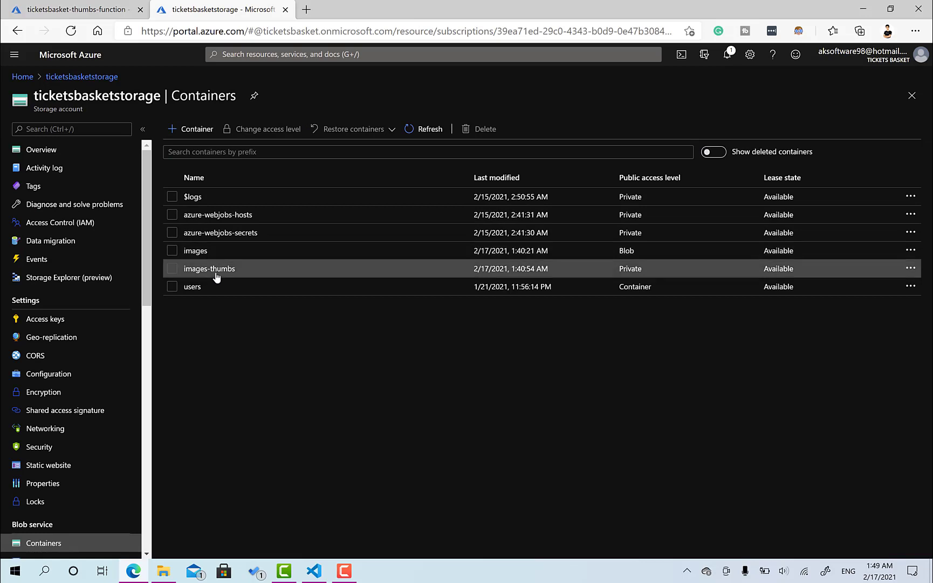
click(215, 275)
drag(225, 228, 190, 237)
click(594, 281)
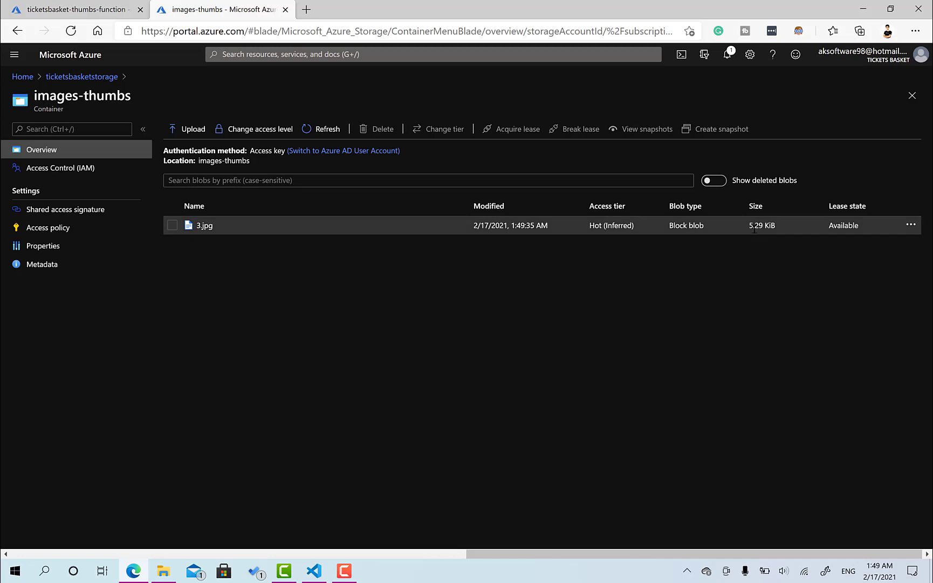
drag(754, 229, 761, 229)
click(747, 251)
- Upload 4.jpg, 5.jpg, 6.jpg, 7.jpg and 8.jpg together to the images container and dismiss the upload notifications
click(94, 78)
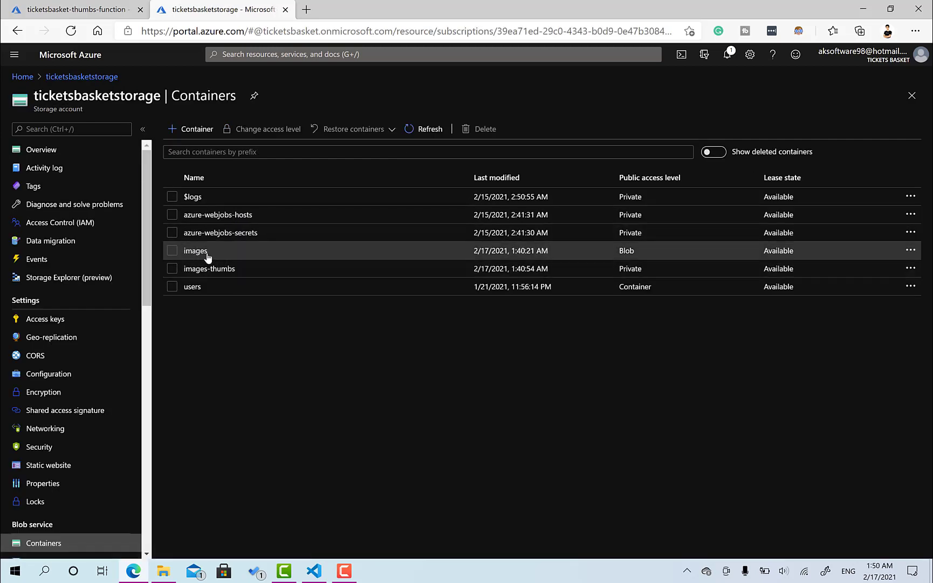
click(209, 257)
click(189, 129)
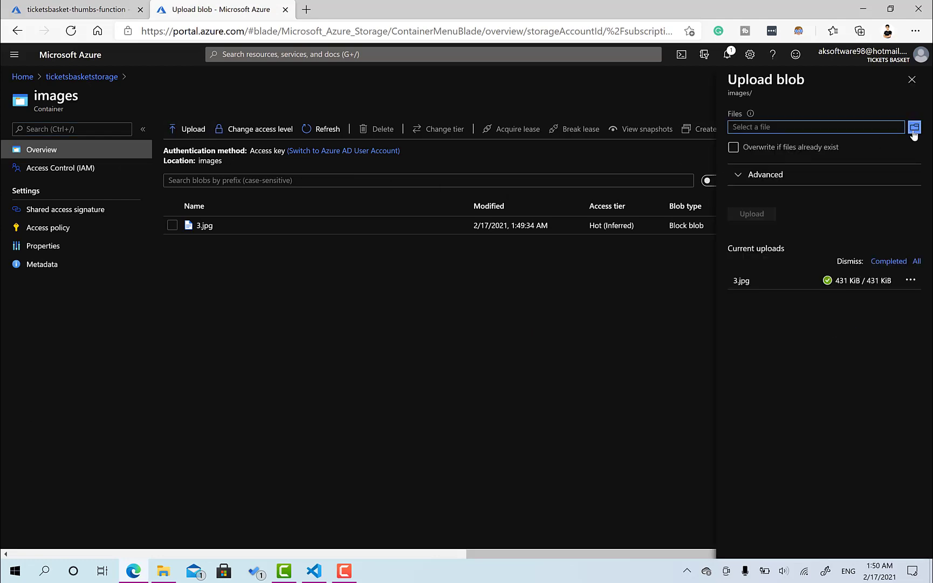
click(914, 128)
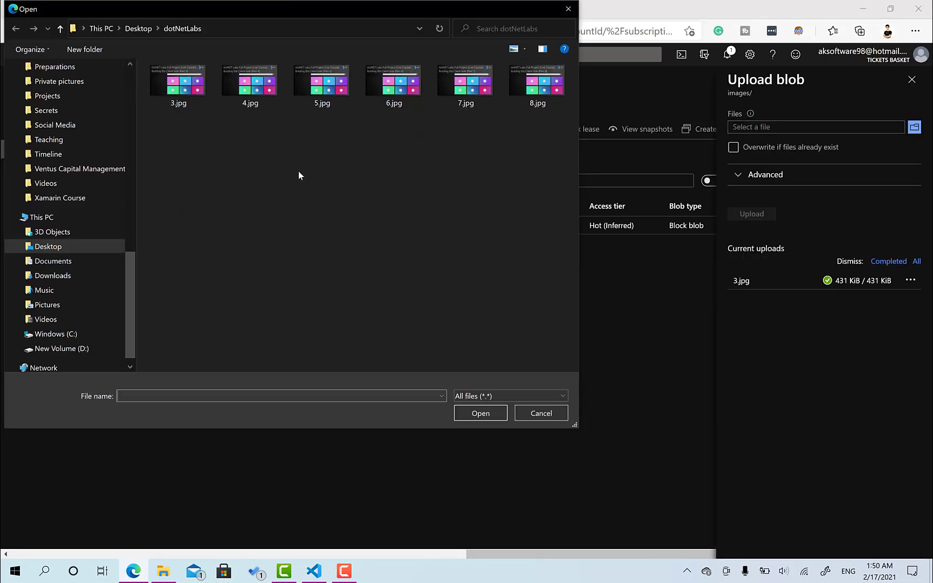
drag(249, 127, 536, 65)
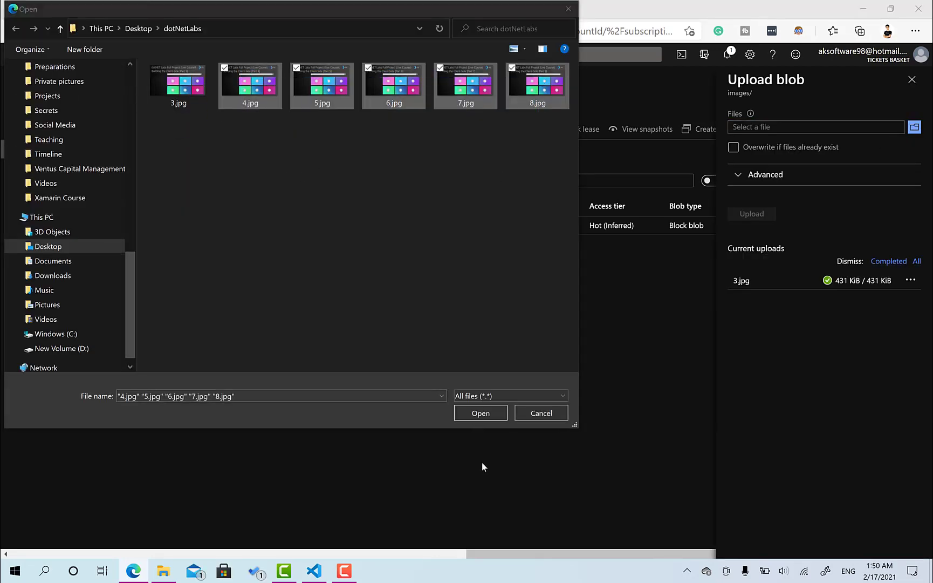
click(481, 413)
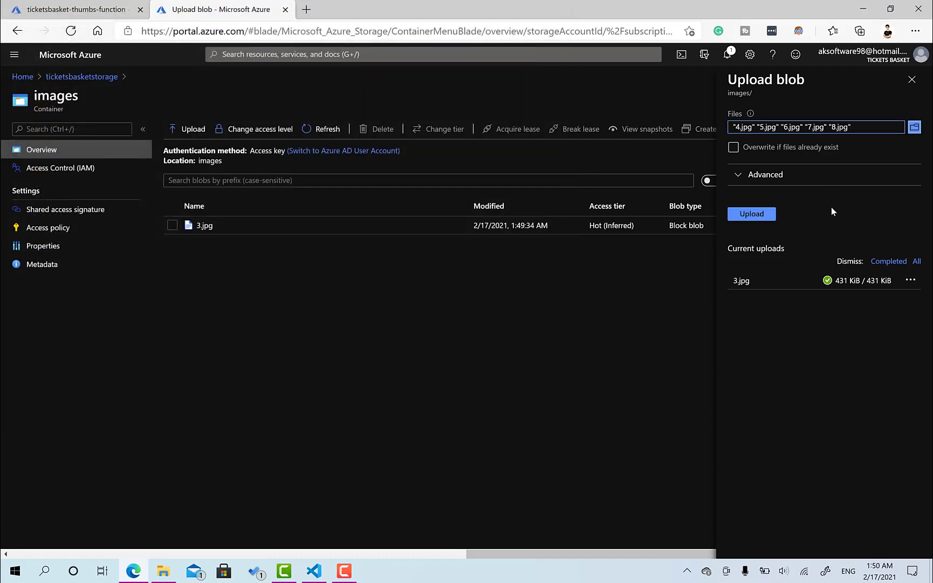
click(765, 214)
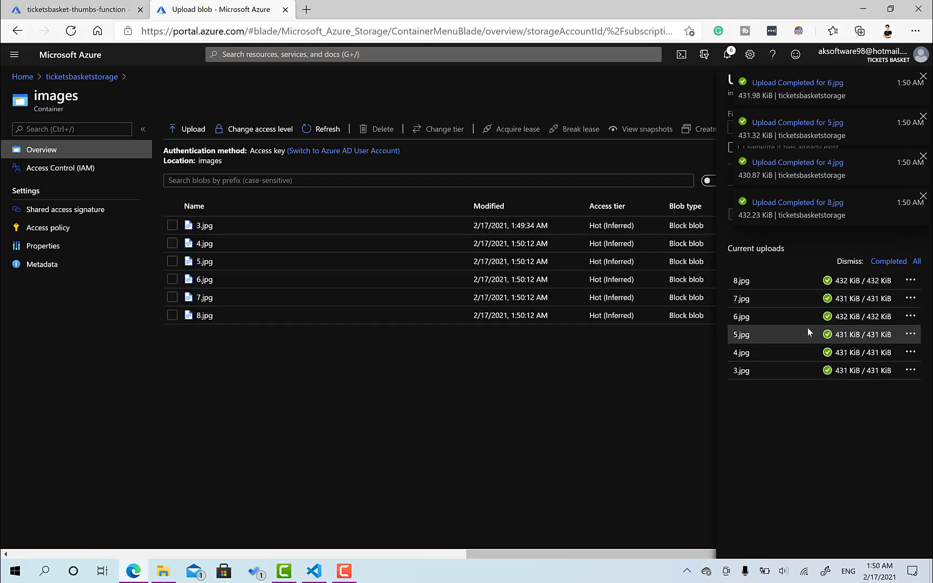
click(923, 77)
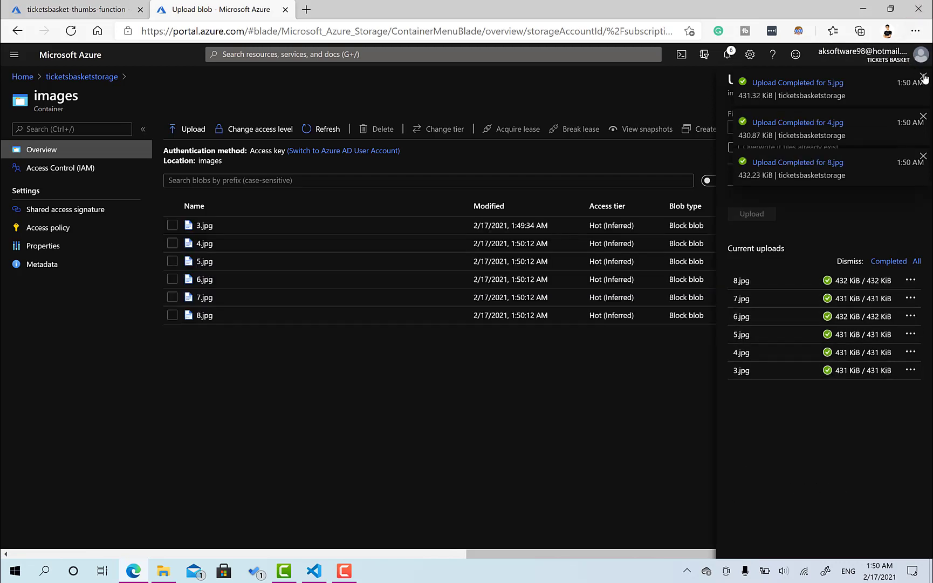
click(923, 78)
click(924, 78)
click(923, 78)
- Upload Event.png from the Desktop folder to the images container
click(914, 127)
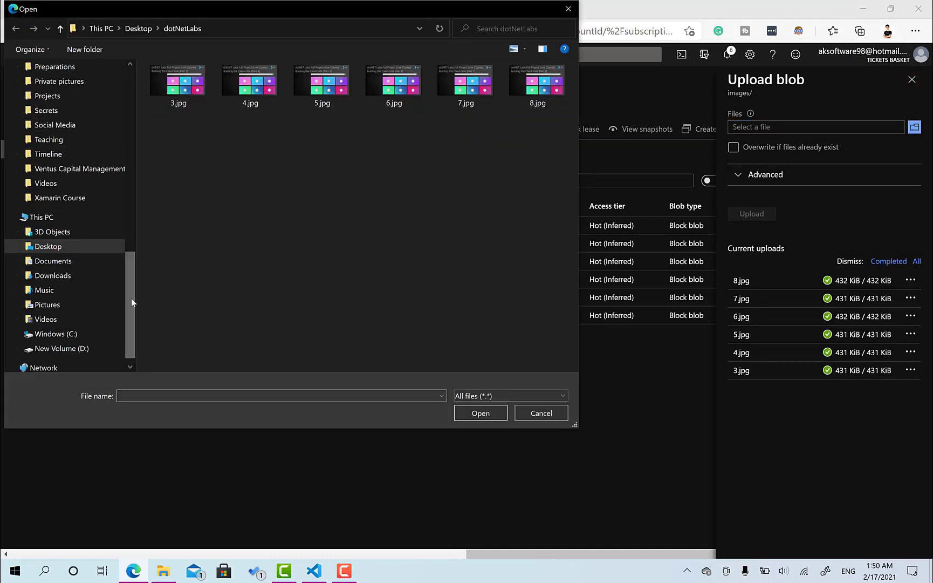
drag(131, 302, 131, 121)
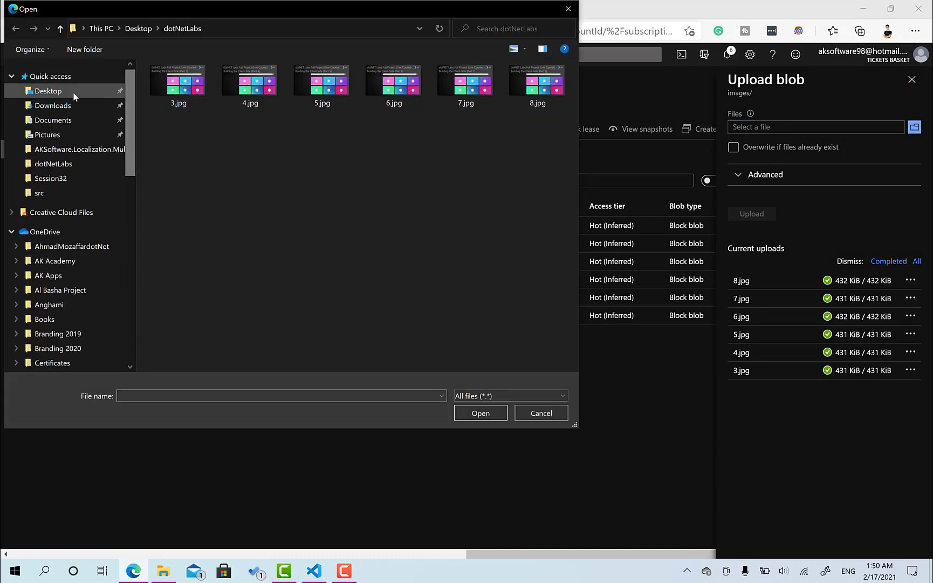
click(48, 90)
click(312, 122)
double_click(311, 123)
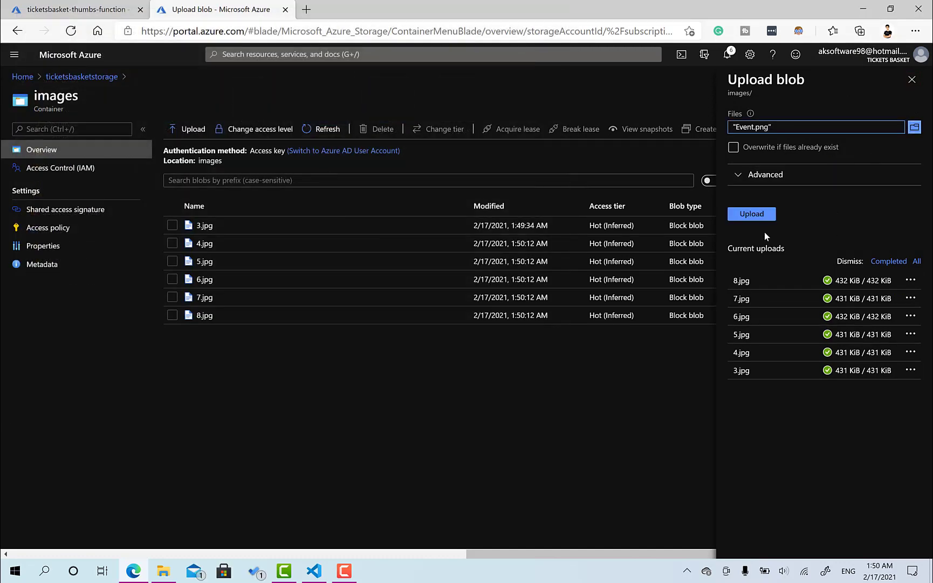
click(752, 216)
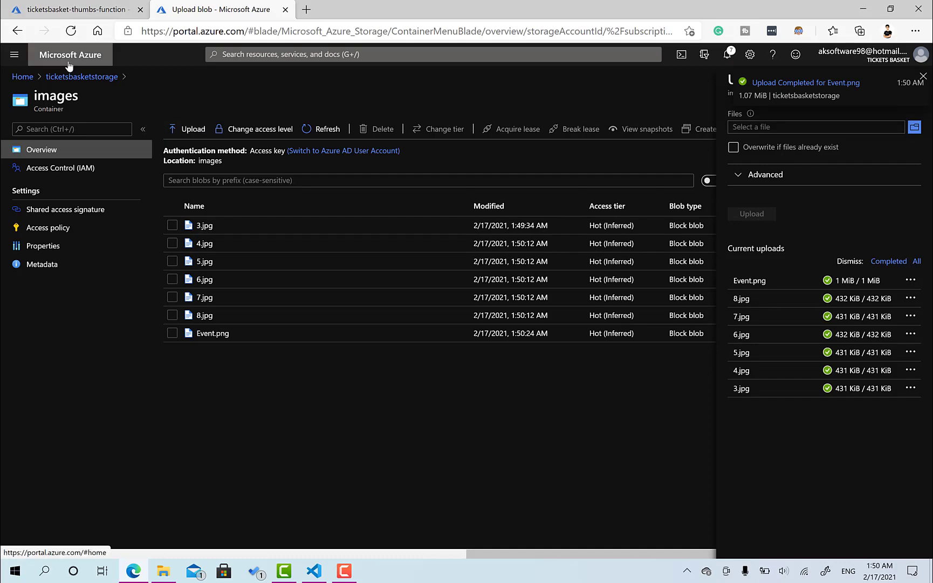
- Return to the images-thumbs container and examine the sizes of all generated thumbnails
click(87, 78)
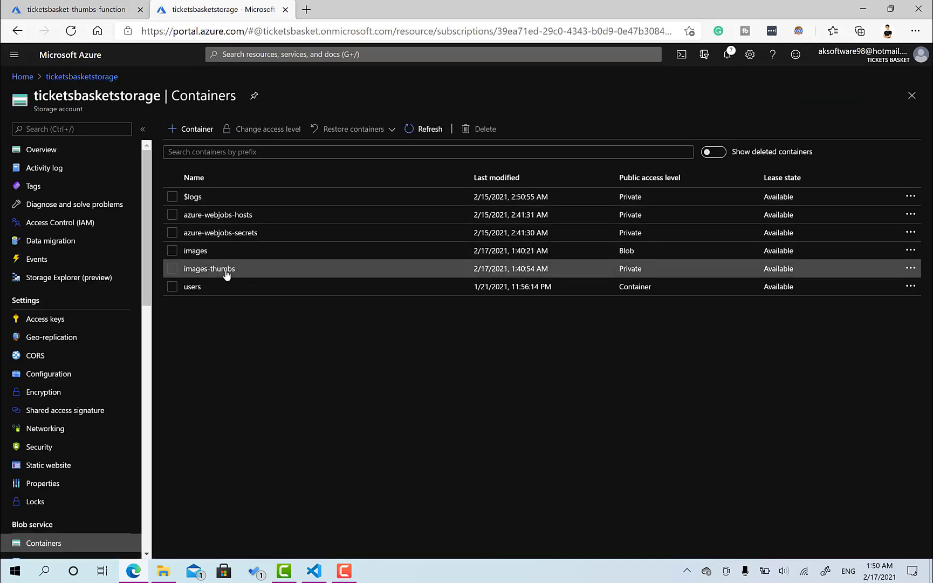
click(226, 270)
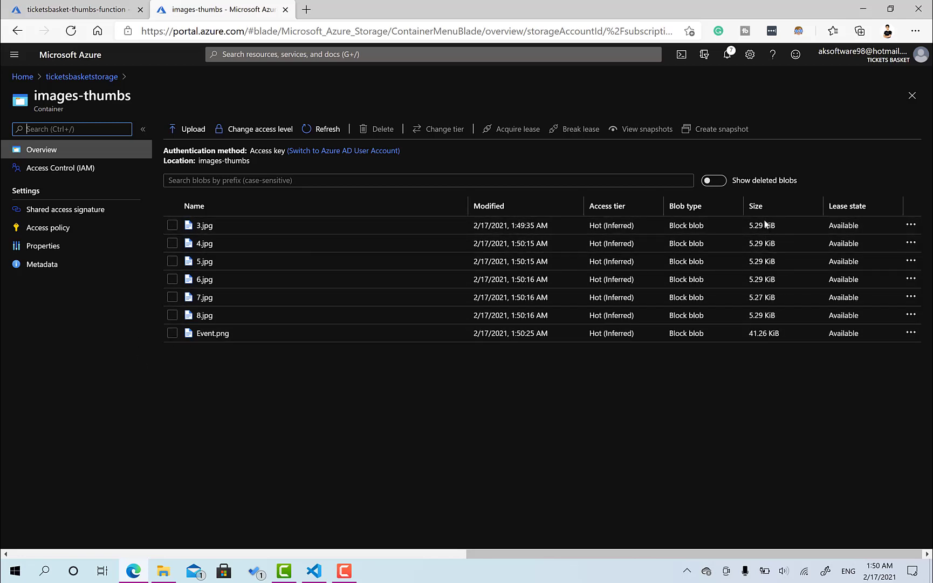
drag(749, 226, 784, 315)
click(784, 333)
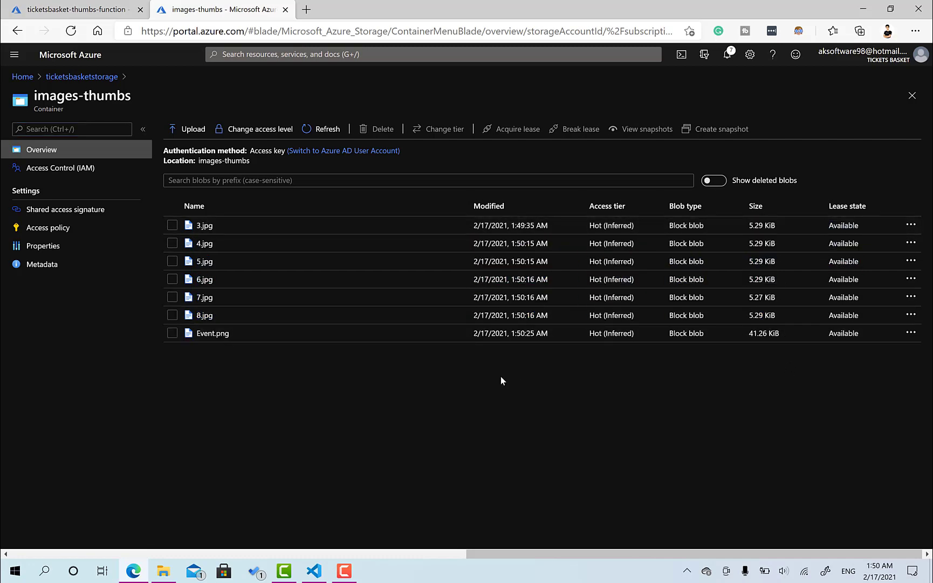
- Go back to the function app's overview, refresh it and check the Function Execution Count metric
click(61, 6)
scroll(542, 449, down, 1)
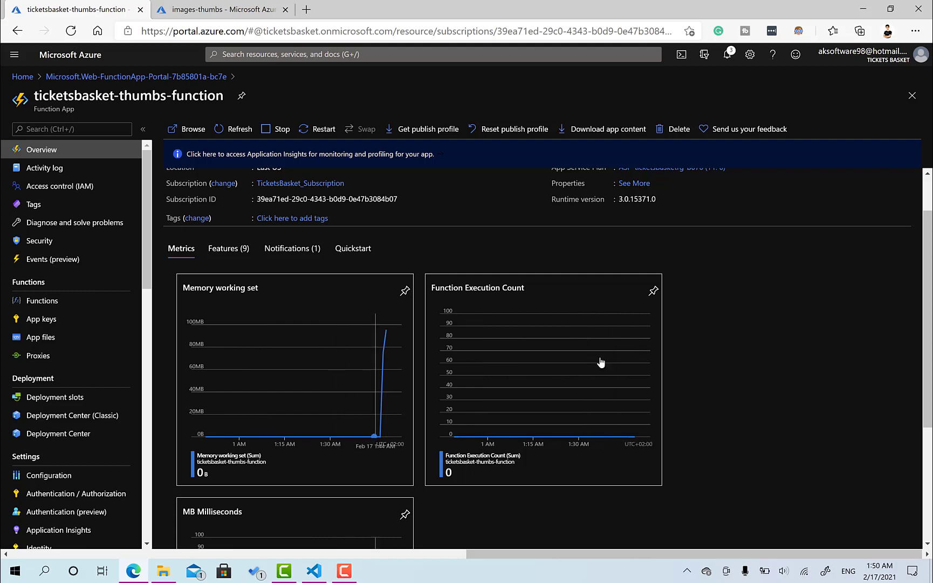
click(236, 132)
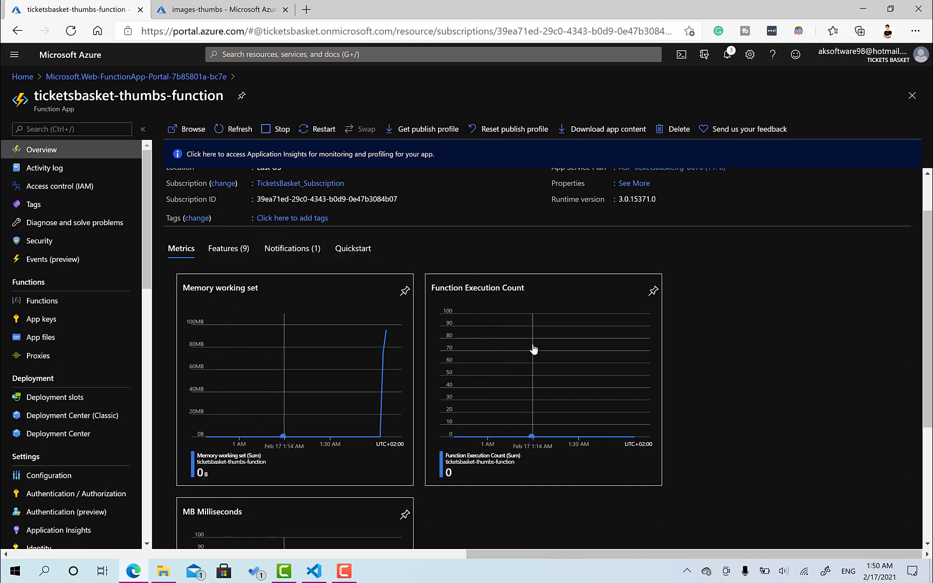
- Open the Function Execution Count metric as a detailed chart and refresh it to check the latest executions
click(581, 323)
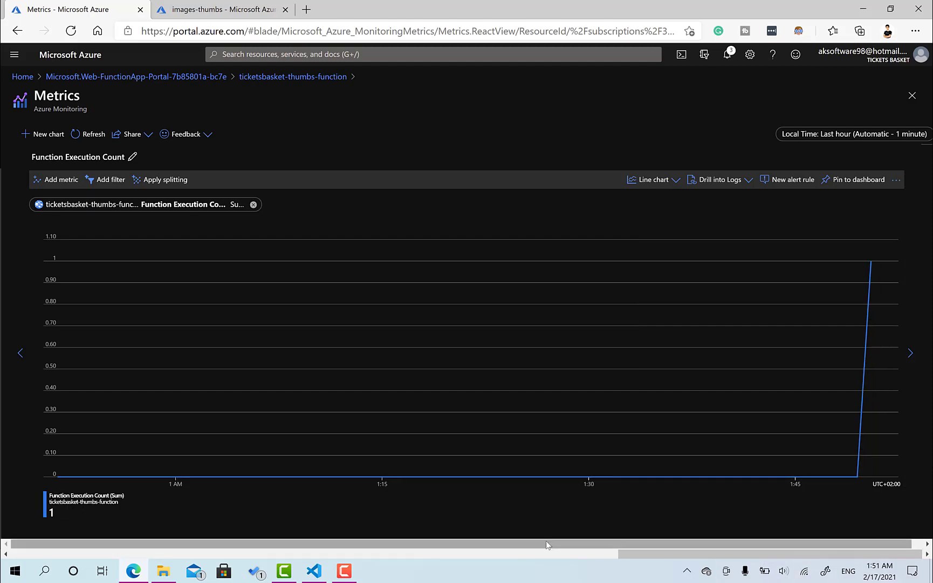
click(88, 135)
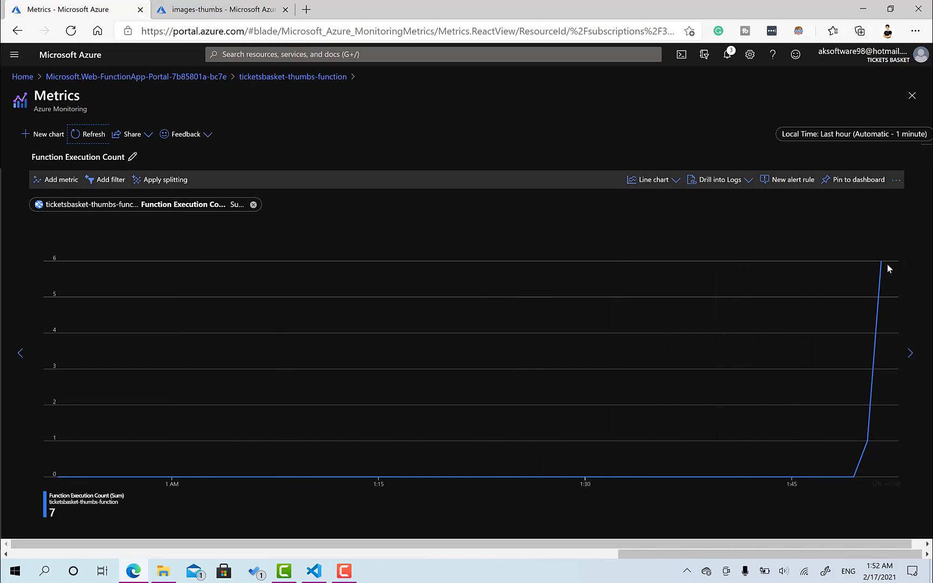
- Check the thumbnails in the images-thumbs container and go back to the container list of ticketsbasketstorage
click(221, 9)
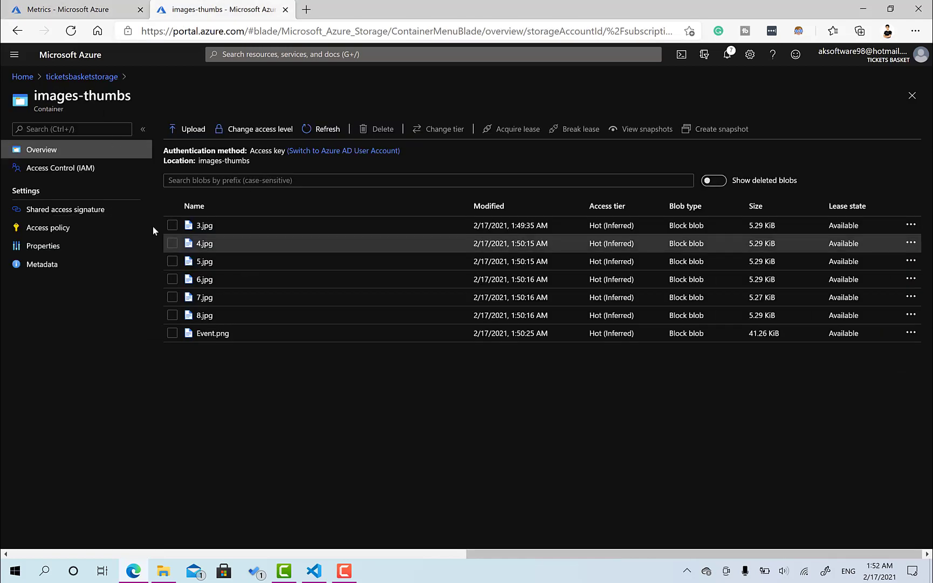
click(82, 76)
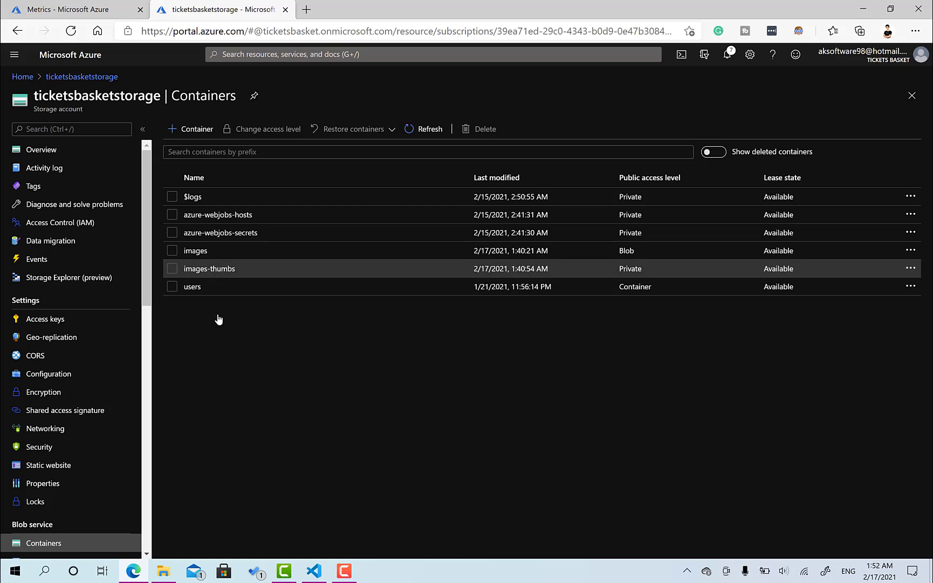
- Switch to Visual Studio Code and open ThumpGenerator.cs from the project's files
click(314, 570)
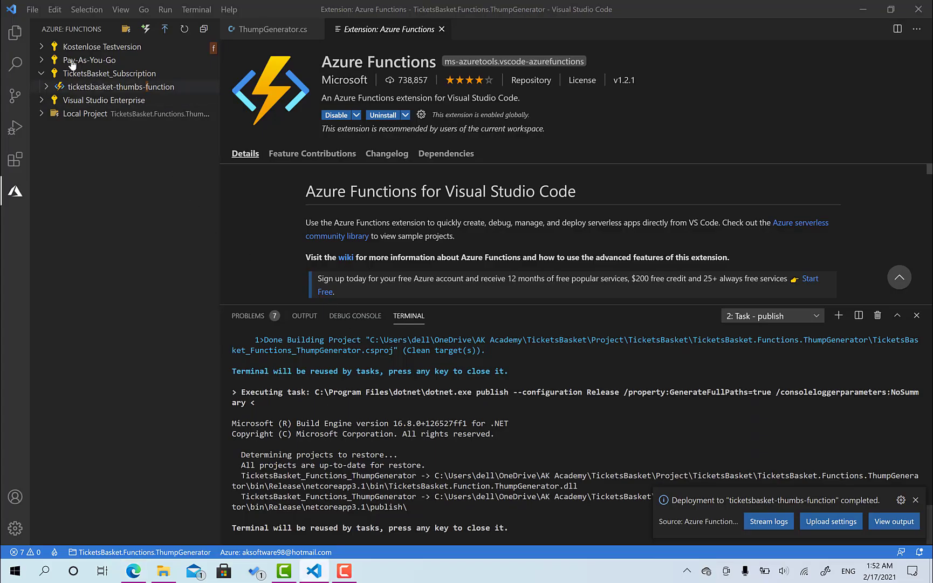
click(15, 32)
click(89, 184)
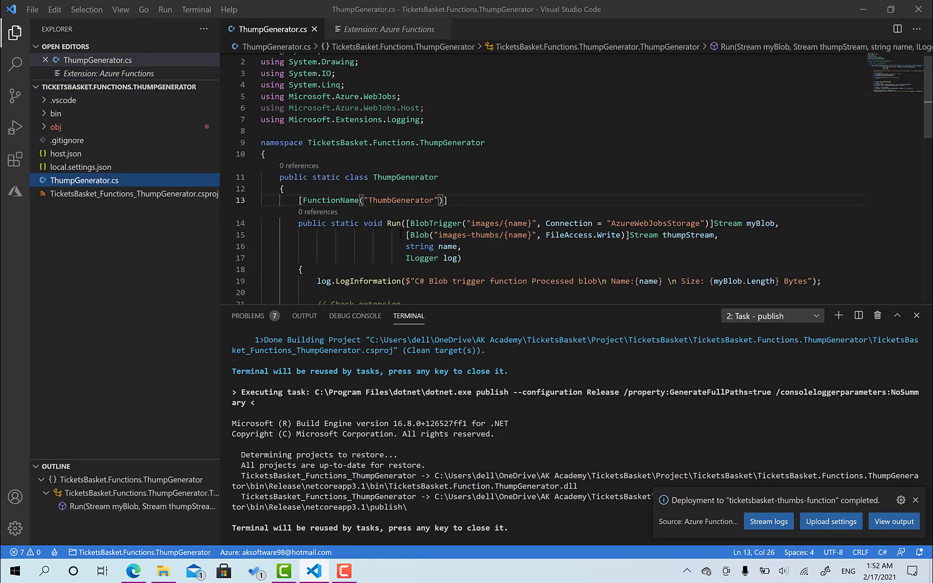
- Review the ThumbGenerator function's code, covering the blob trigger and output bindings, extension check, size calculation and thumbnail creation
scroll(329, 128, down, 5)
scroll(300, 109, up, 3)
mouse_move(298, 98)
mouse_down()
mouse_move(323, 162)
mouse_move(701, 240)
mouse_move(627, 218)
mouse_up()
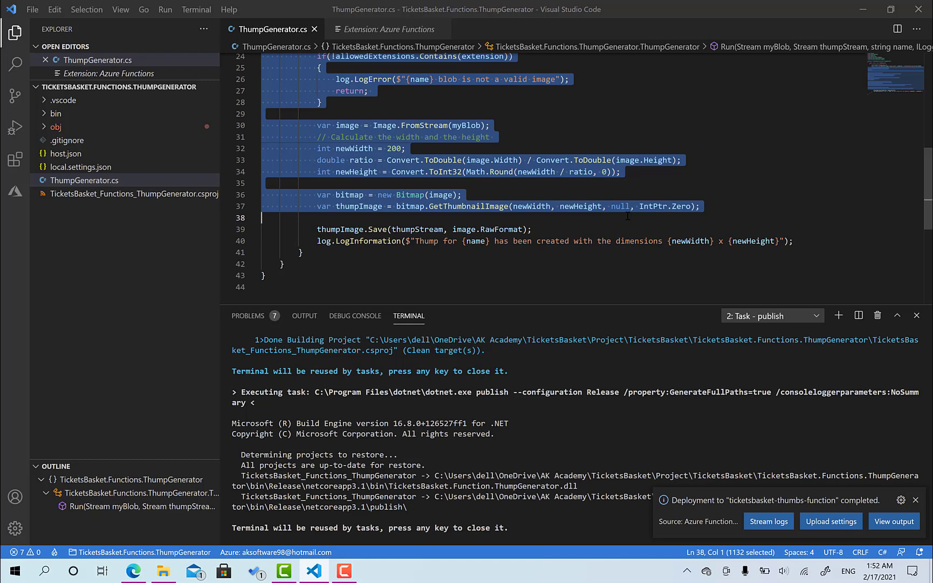
click(435, 183)
scroll(372, 177, up, 2)
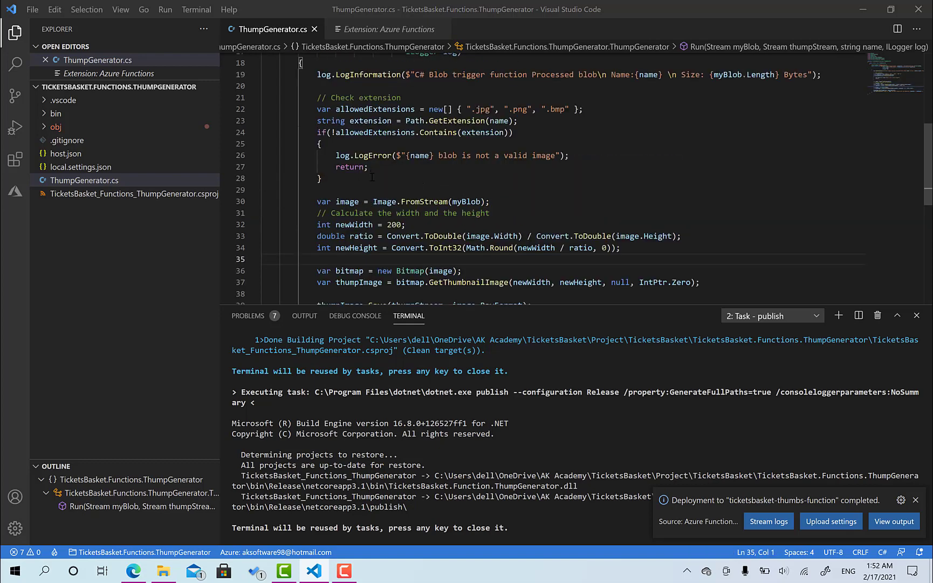
click(372, 187)
scroll(372, 188, up, 2)
click(355, 162)
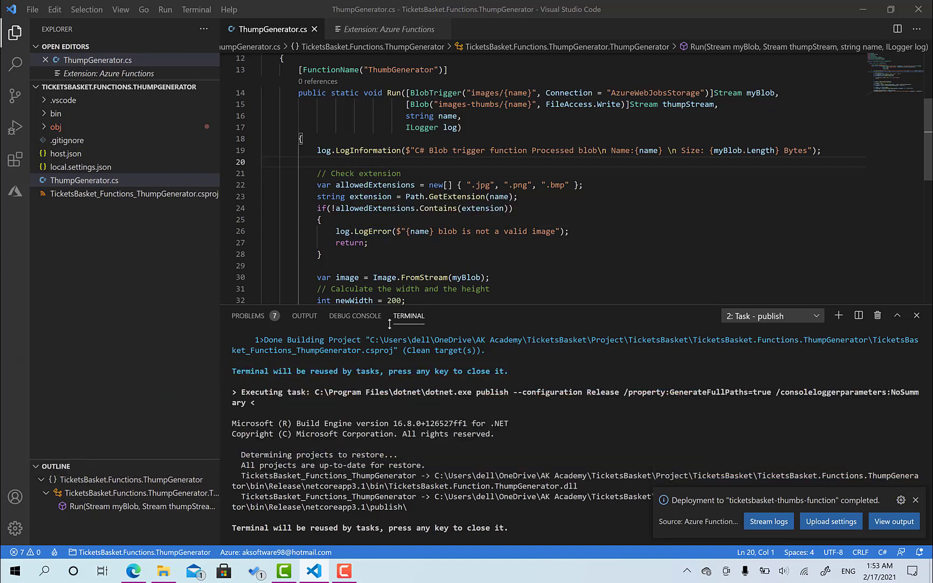
click(356, 541)
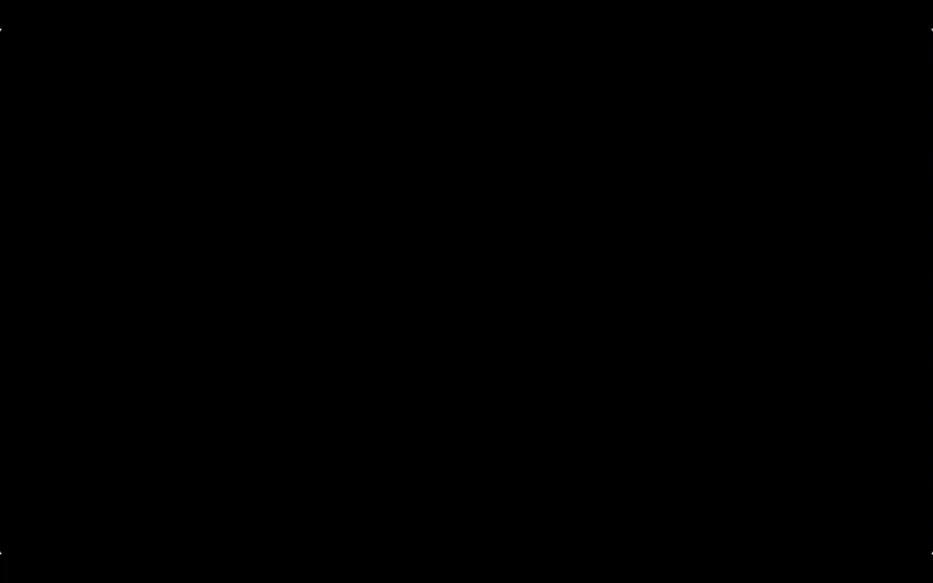